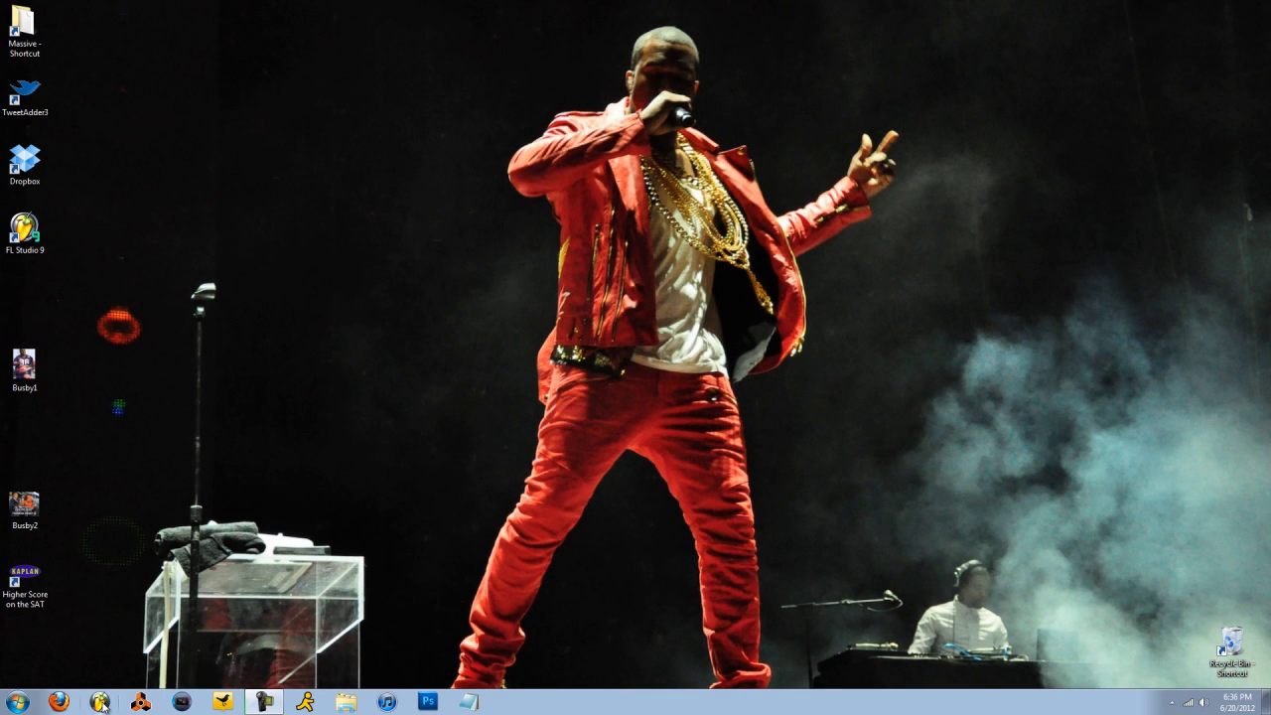
# Step: Launch FL Studio from the taskbar and wait for the empty project to load
pyautogui.click(100, 702)
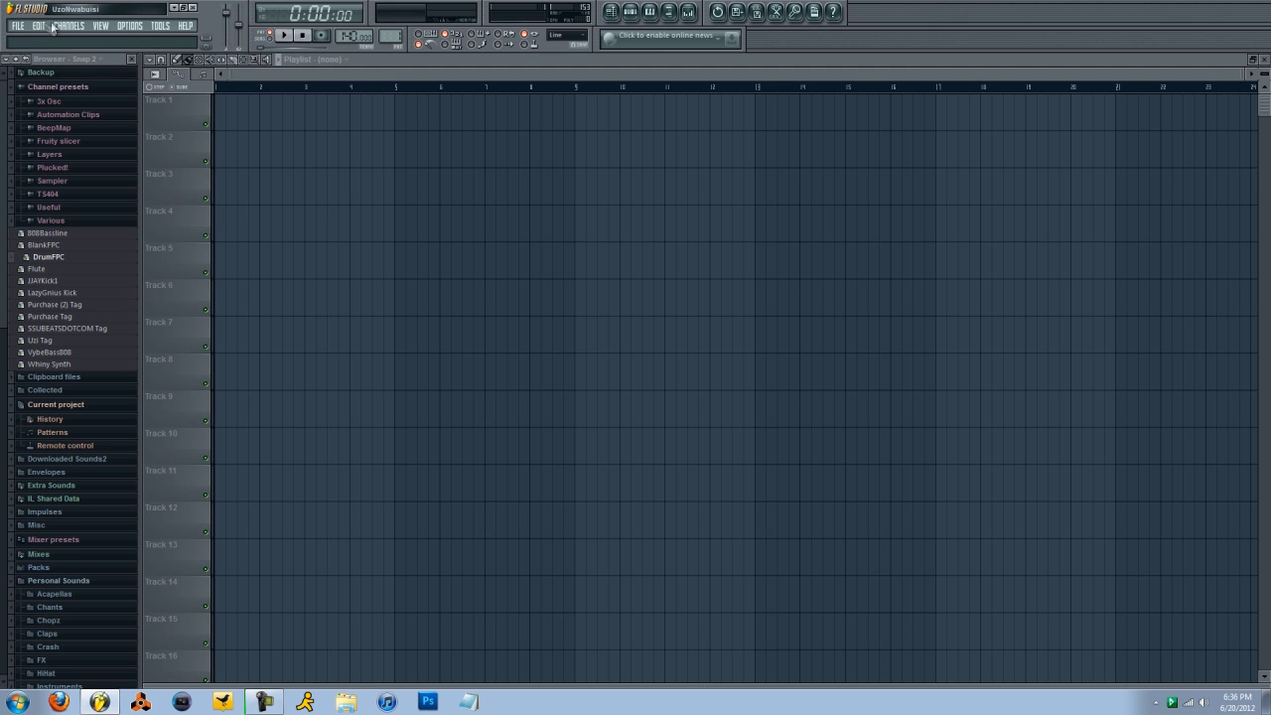
# Step: Select 2- Axiom 49 MIDI In with Tascam US-428 controller type, then center the channel rack
pyautogui.click(139, 28)
pyautogui.click(142, 48)
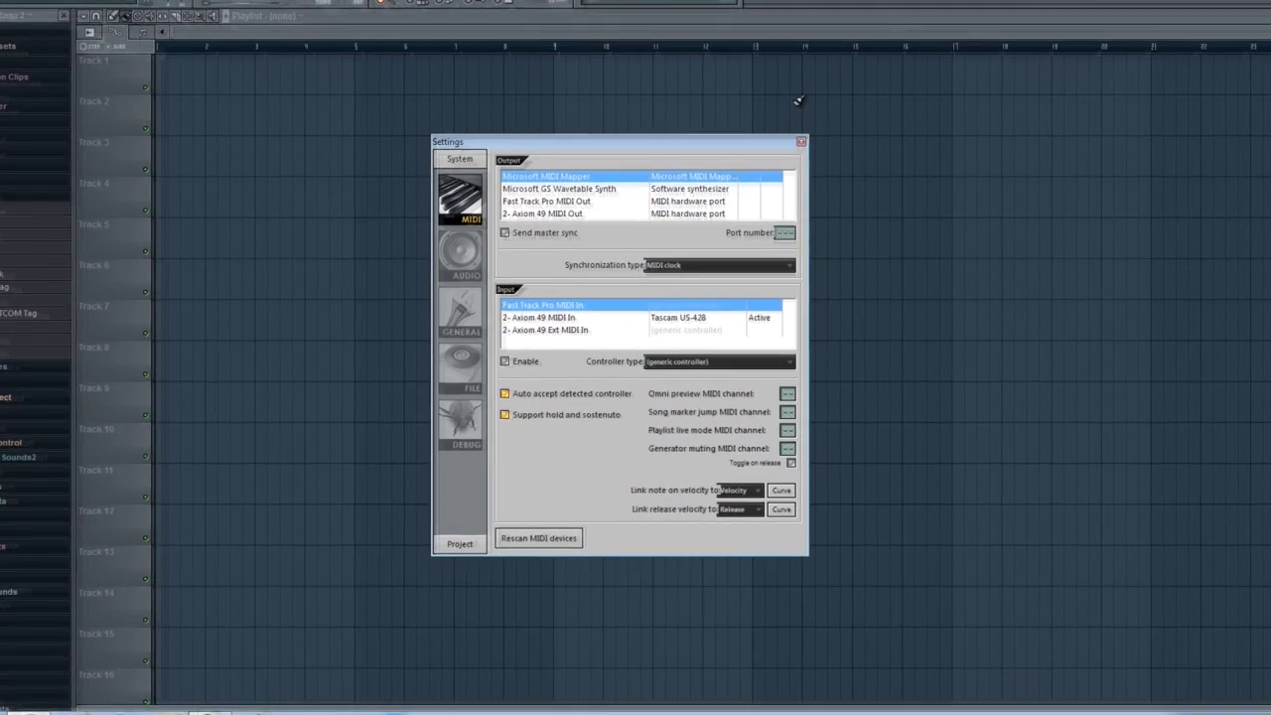
pyautogui.click(478, 281)
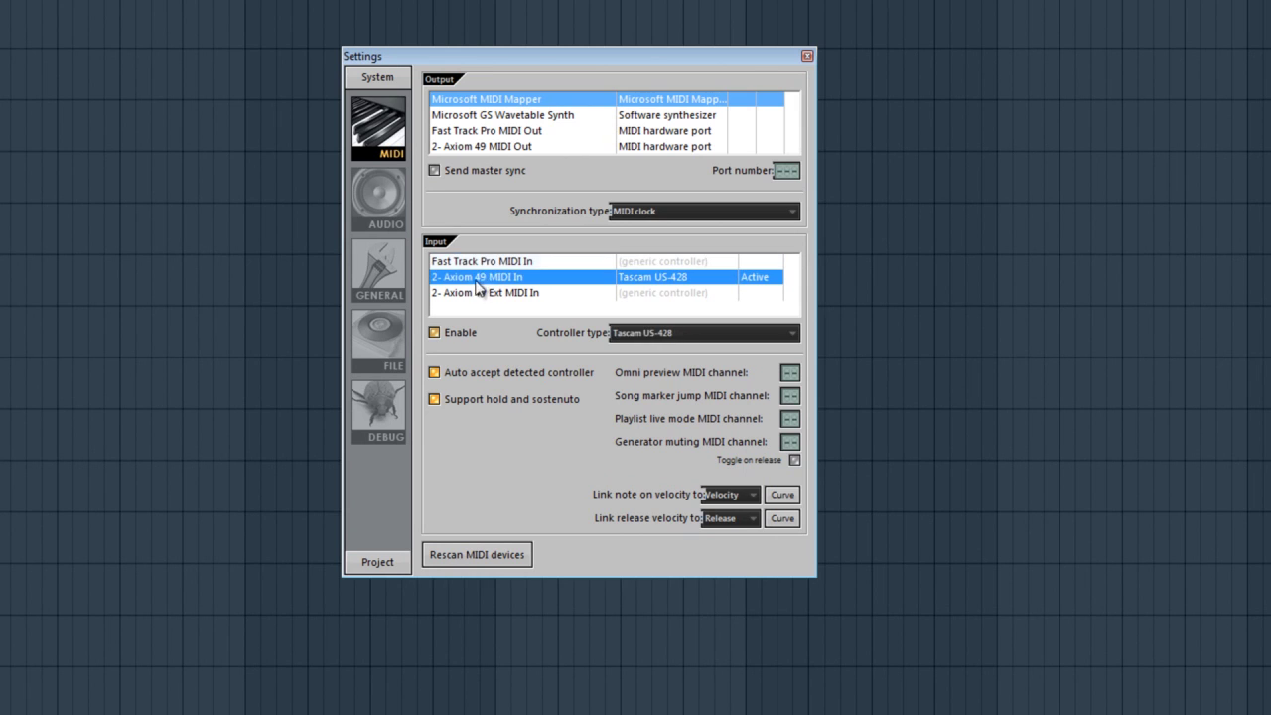
pyautogui.click(653, 338)
pyautogui.click(554, 282)
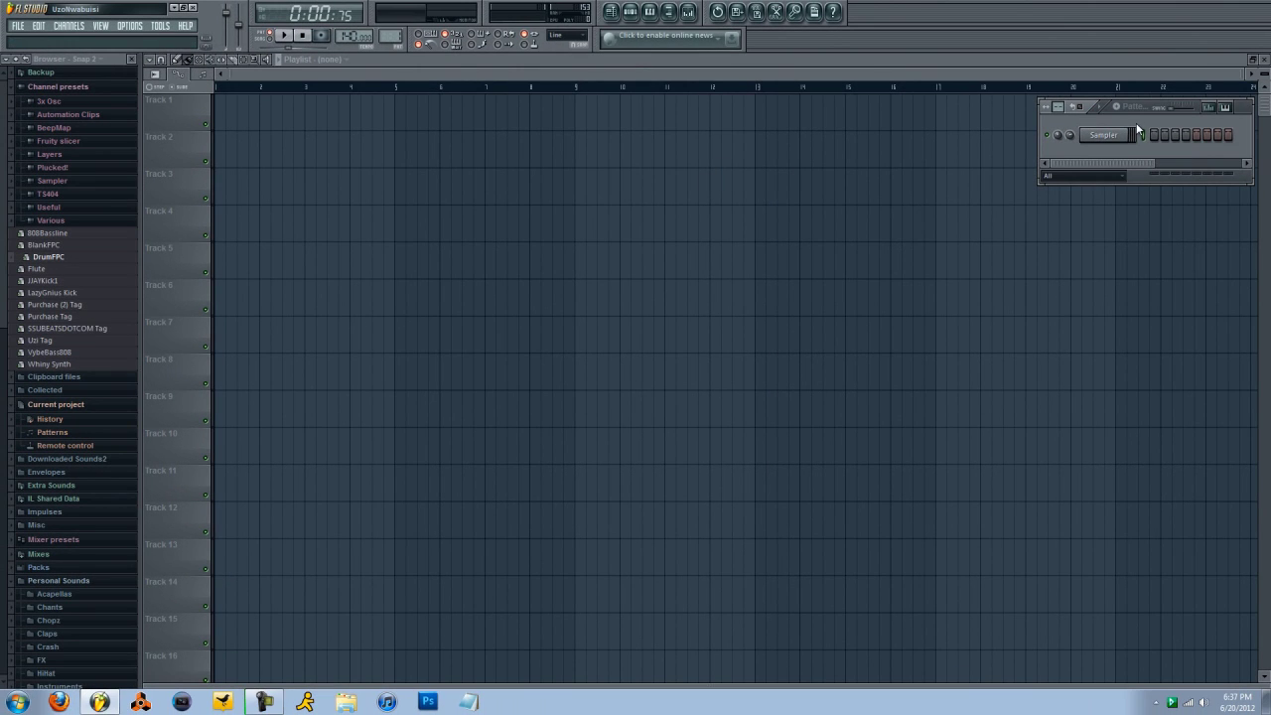
pyautogui.moveTo(1249, 107); pyautogui.dragTo(852, 123)
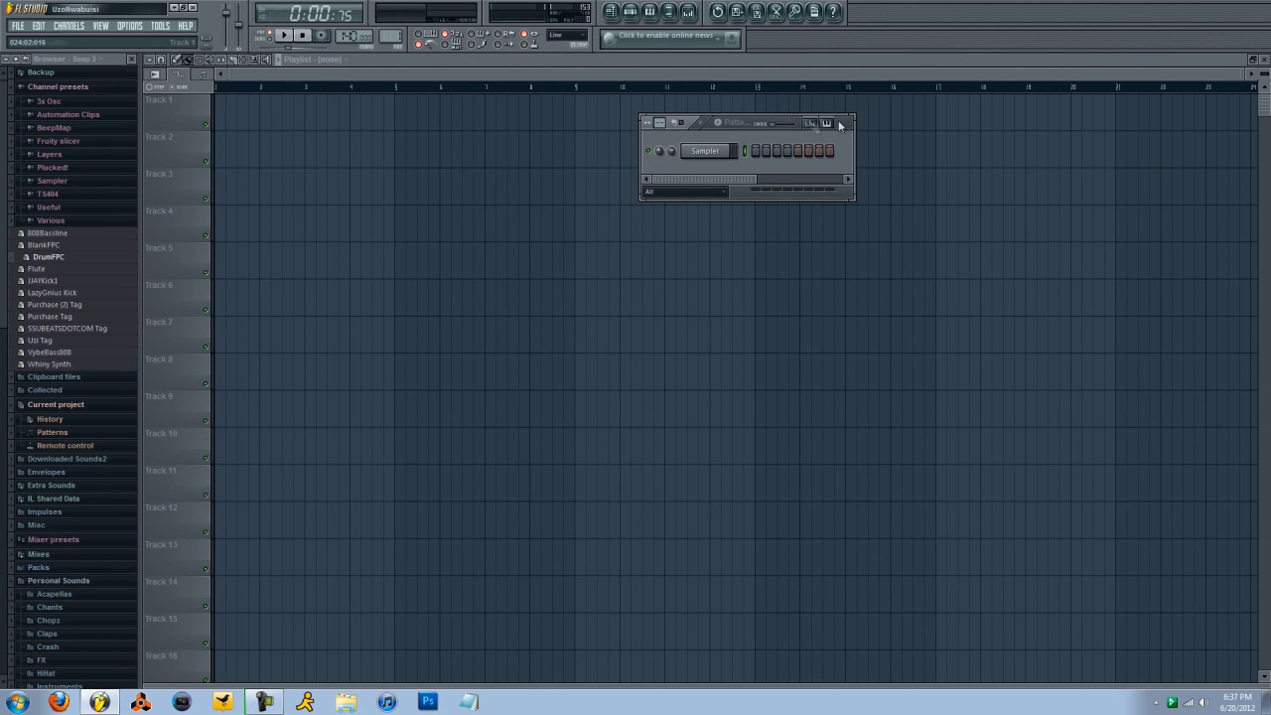
# Step: Add an FPC channel and a Slicex channel from Channels > Add one
pyautogui.click(69, 26)
pyautogui.moveTo(77, 39)
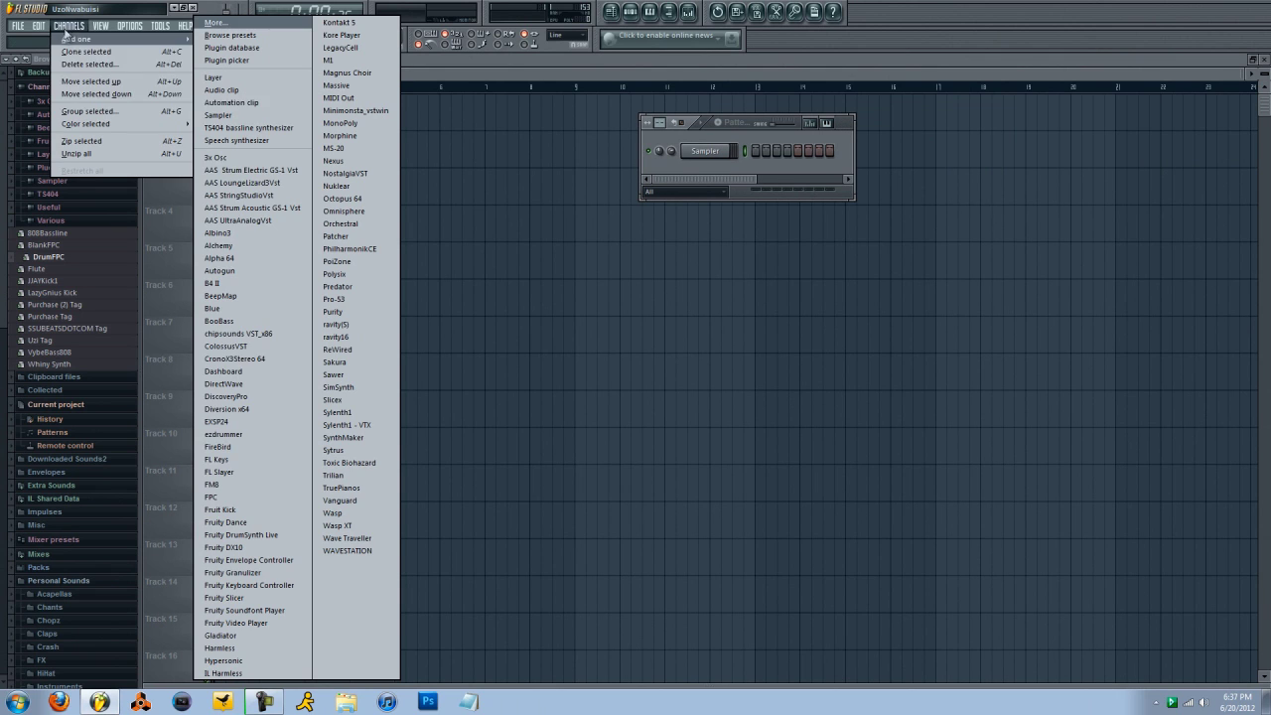
pyautogui.click(216, 499)
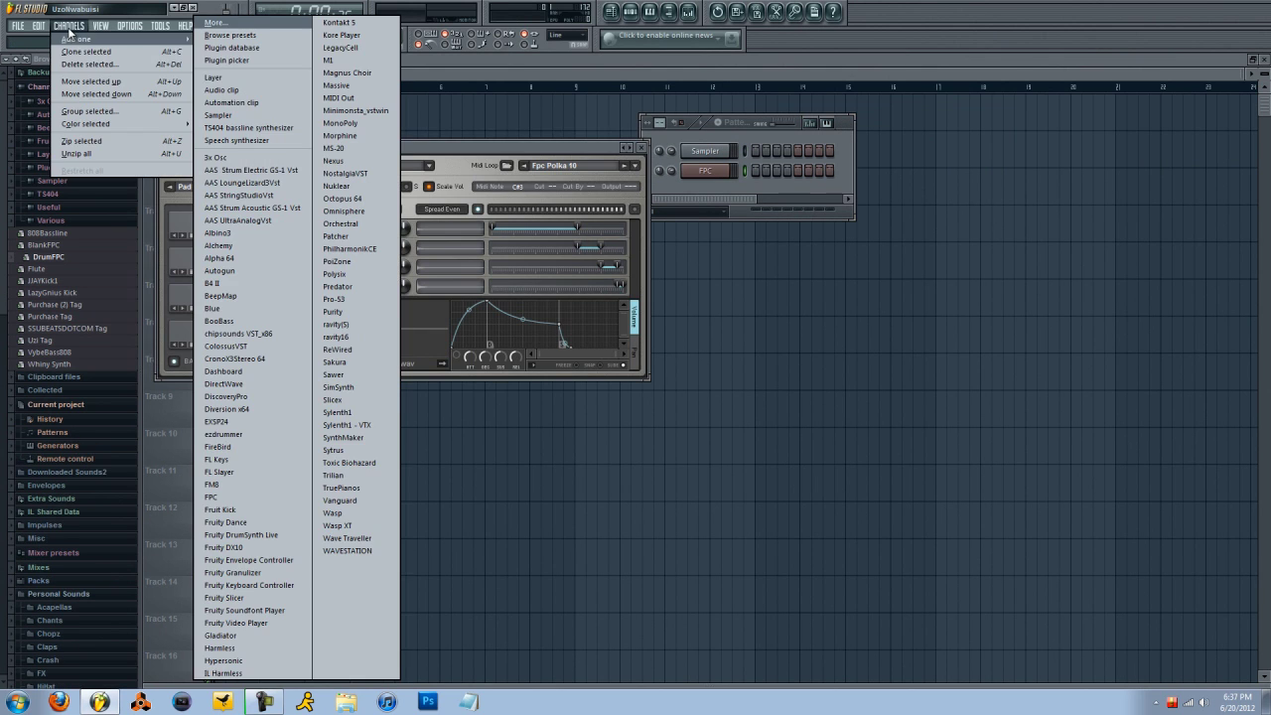
pyautogui.click(333, 399)
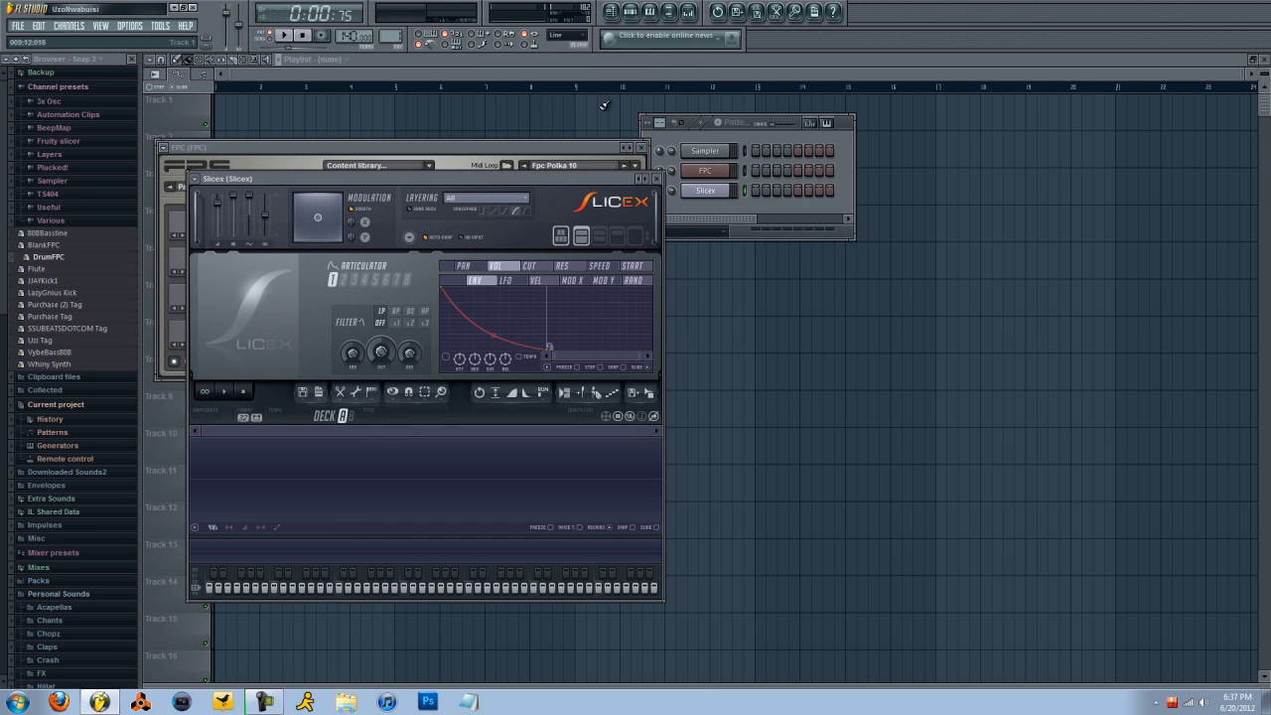
# Step: Move Slicex aside, widen and raise the channel rack, and bring FPC to the front
pyautogui.moveTo(619, 177); pyautogui.dragTo(1047, 177)
pyautogui.moveTo(854, 142); pyautogui.dragTo(978, 129)
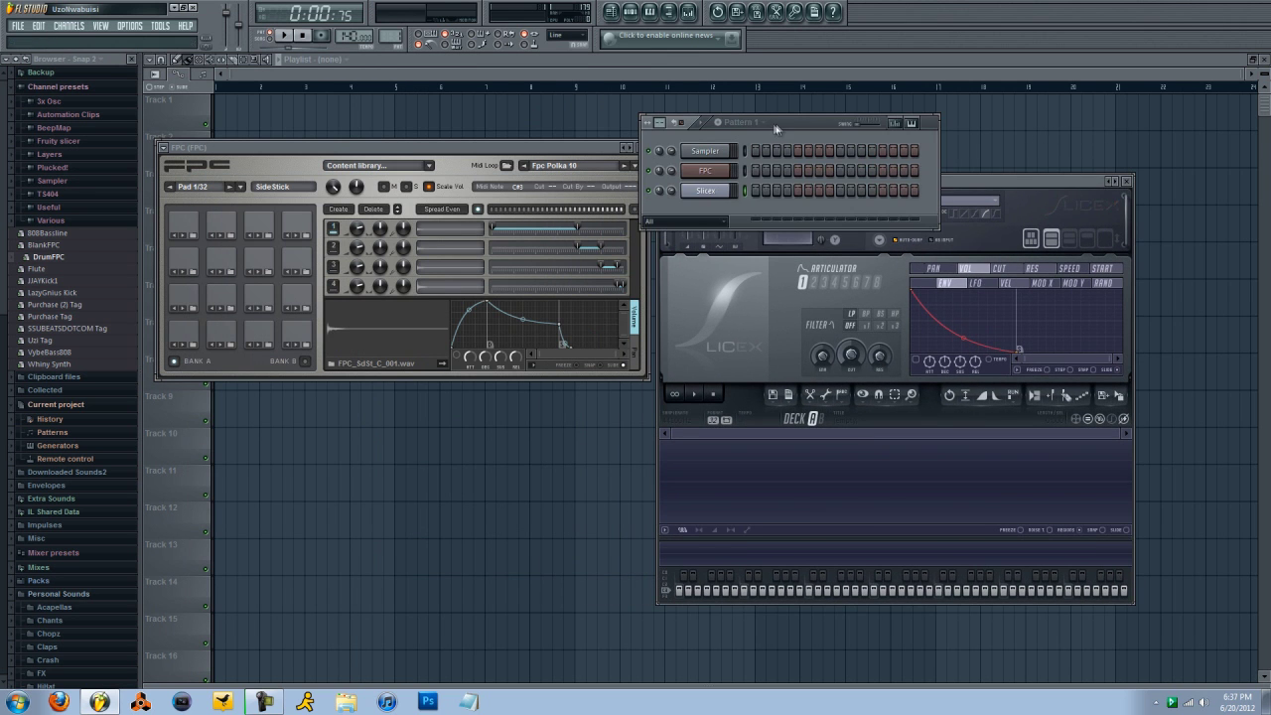
pyautogui.moveTo(777, 128); pyautogui.dragTo(794, 90)
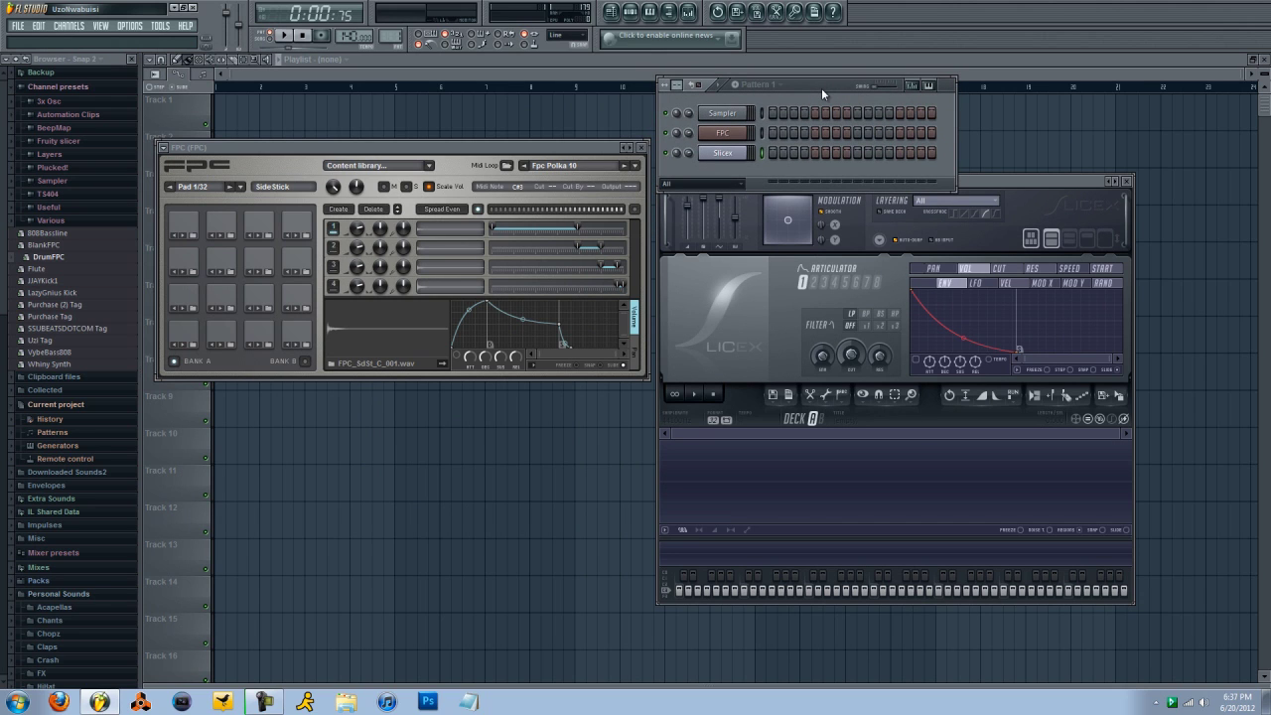
pyautogui.click(333, 151)
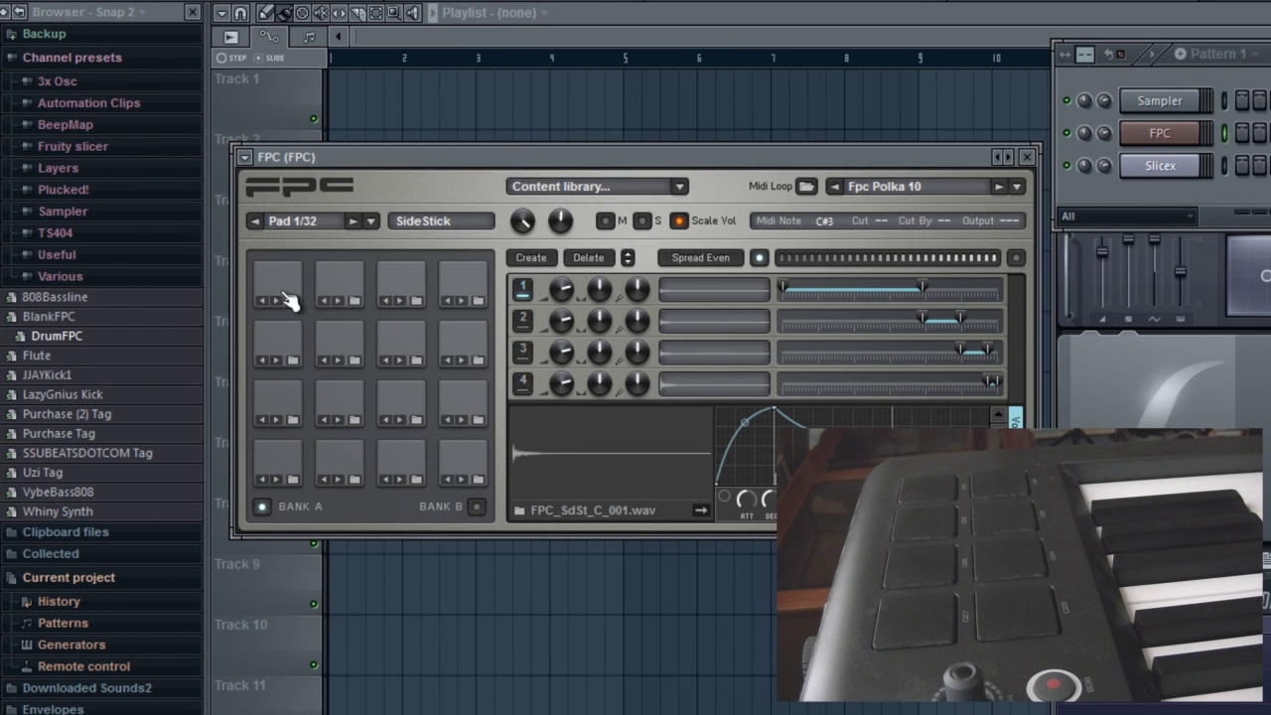
# Step: Set FPC's Crash pad MIDI note by Learn from the Axiom pad, giving G#3
pyautogui.click(477, 412)
pyautogui.click(824, 221)
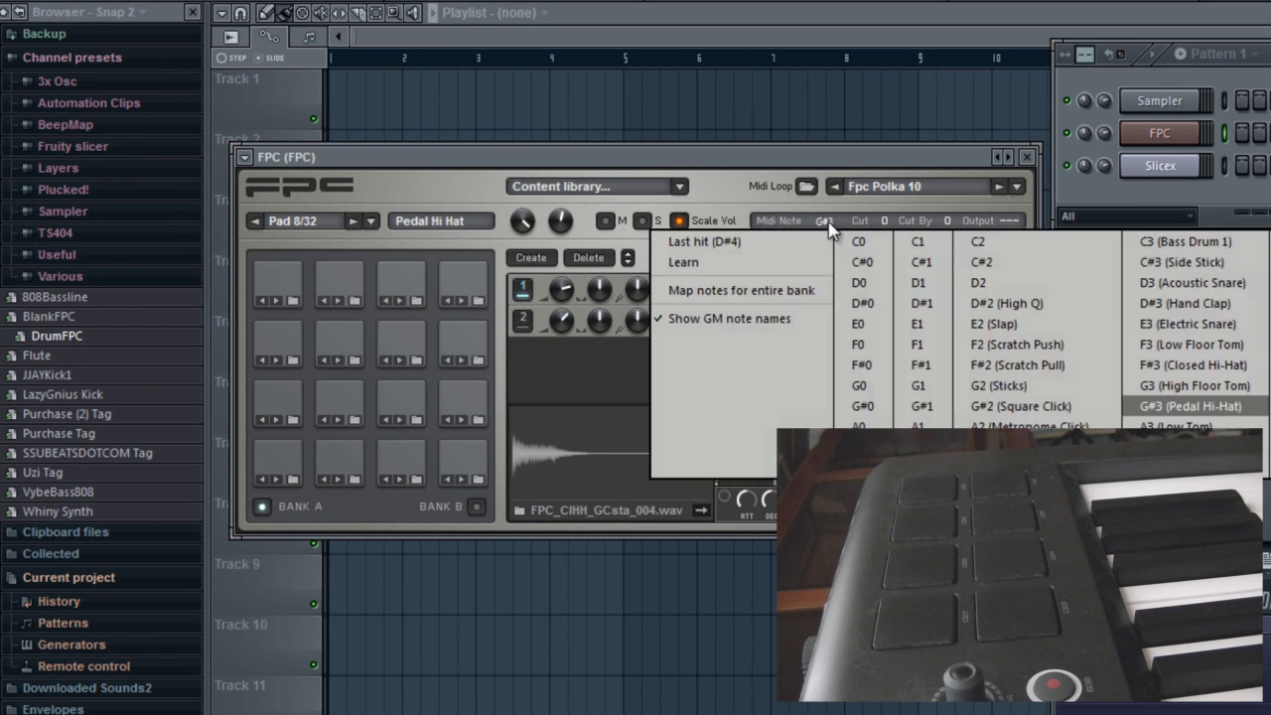
pyautogui.click(278, 286)
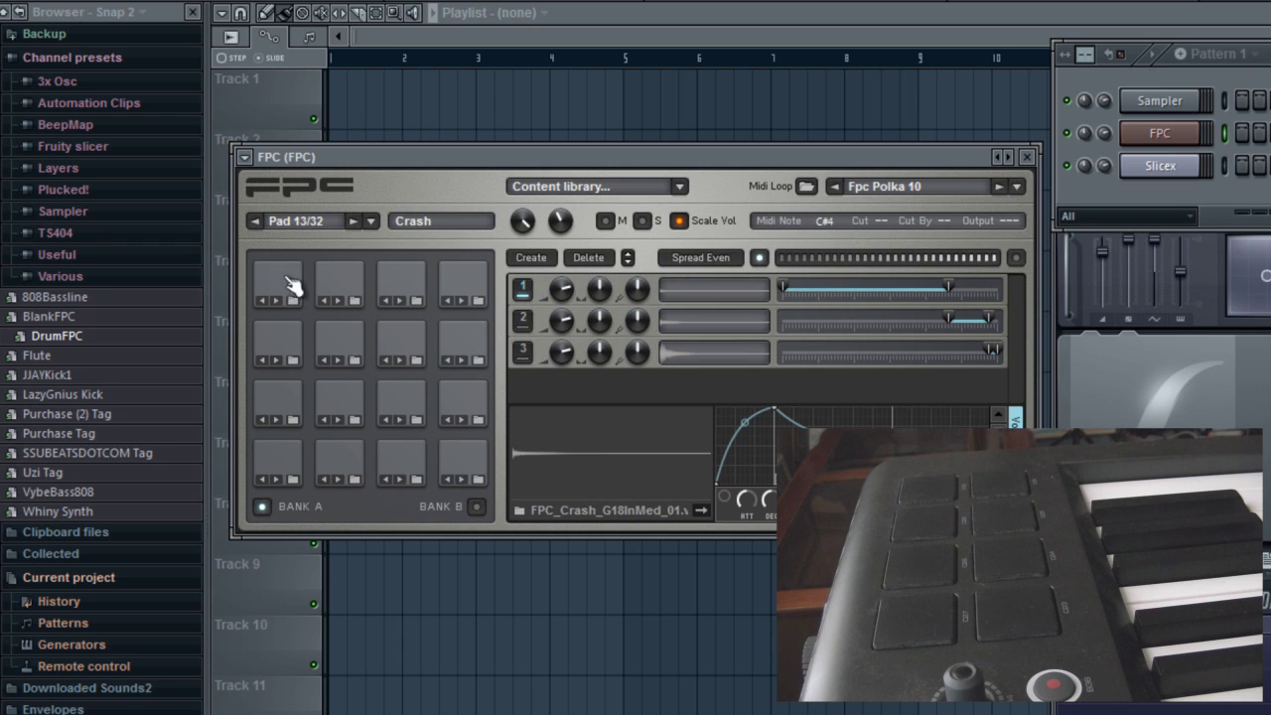
pyautogui.click(838, 228)
pyautogui.click(778, 270)
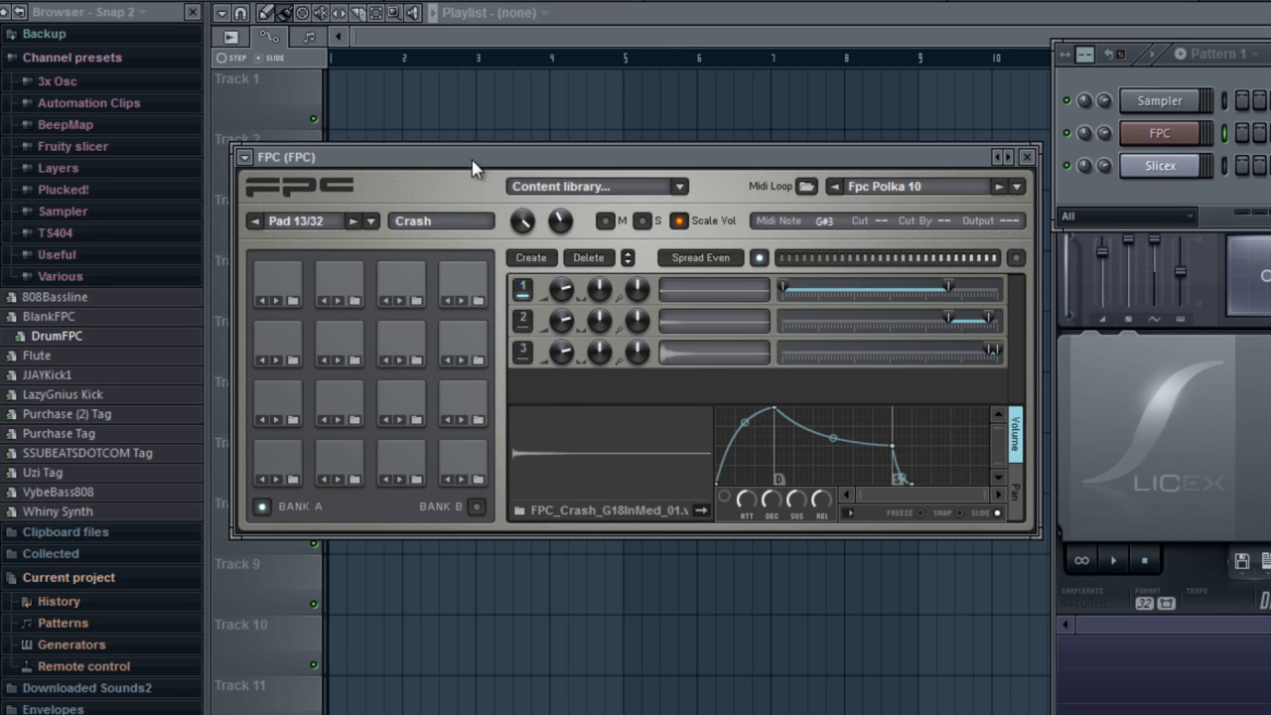
pyautogui.moveTo(472, 162); pyautogui.dragTo(478, 207)
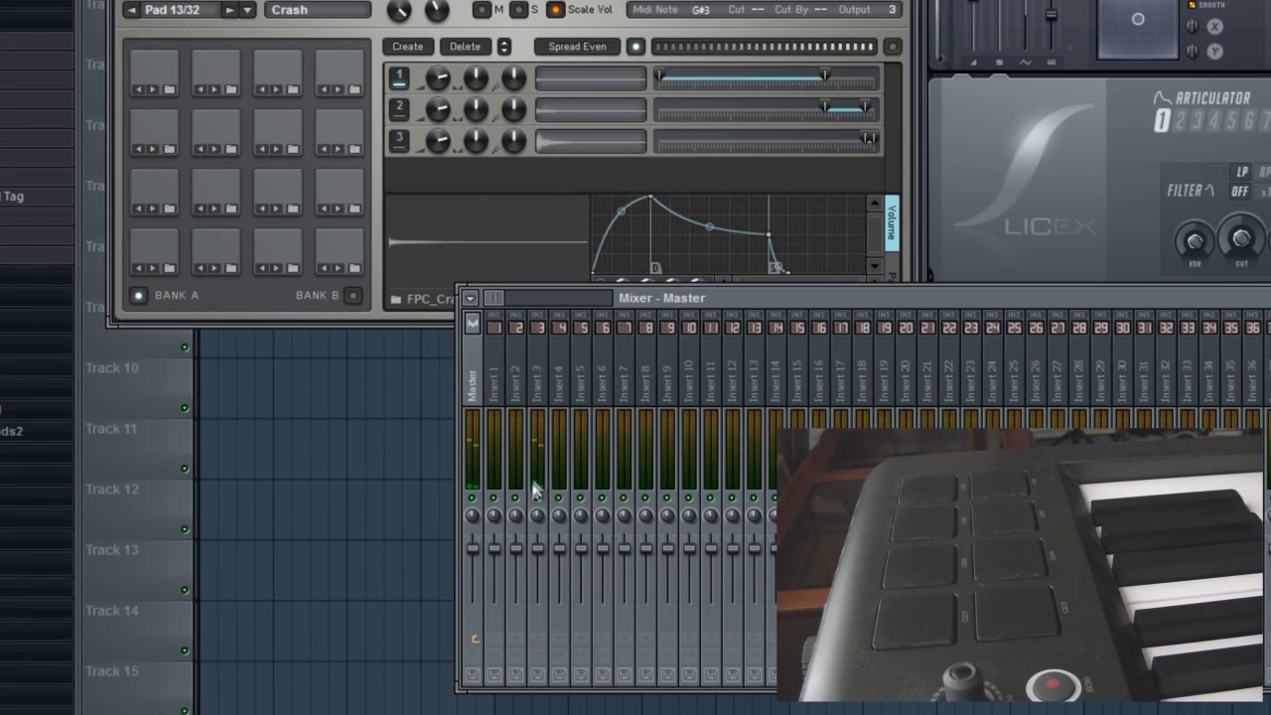
# Step: Bring FPC in front of the mixer and open the DrumFPC preset's options
pyautogui.click(164, 79)
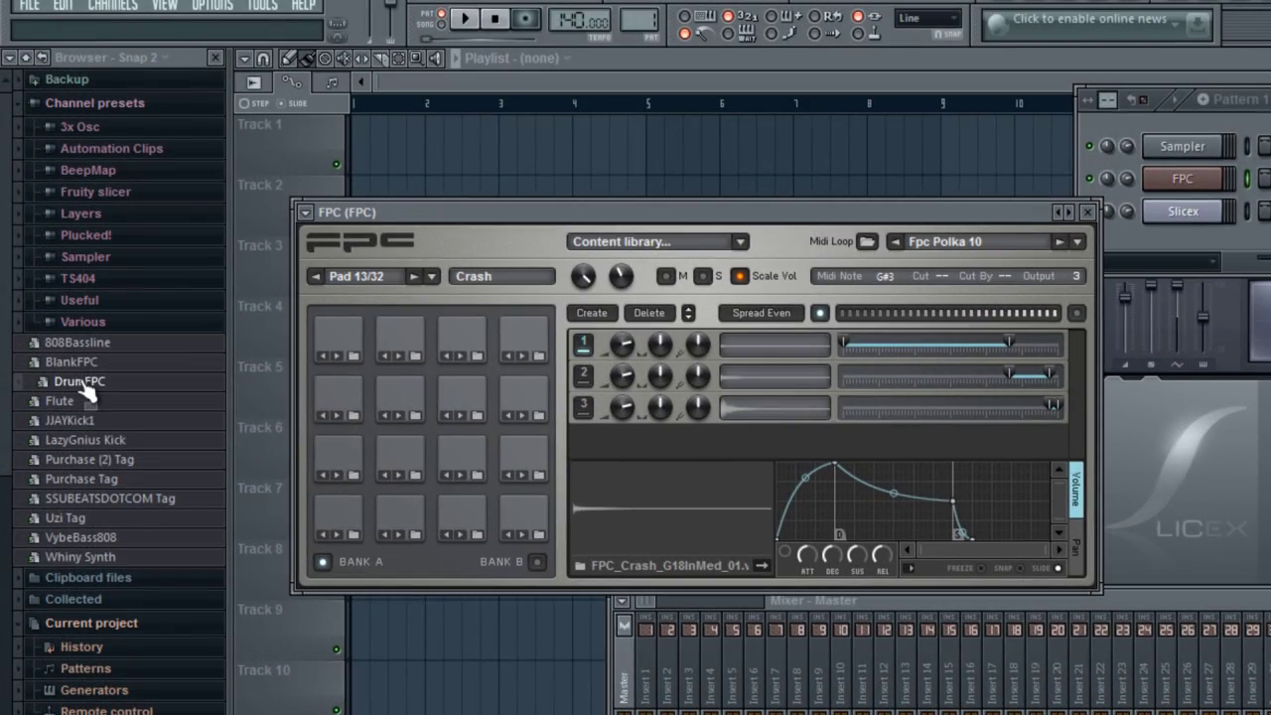
pyautogui.rightClick(85, 382)
# Step: Load DrumFPC into a new channel, delete the old FPC channel, and reposition its window
pyautogui.click(149, 403)
pyautogui.rightClick(1215, 179)
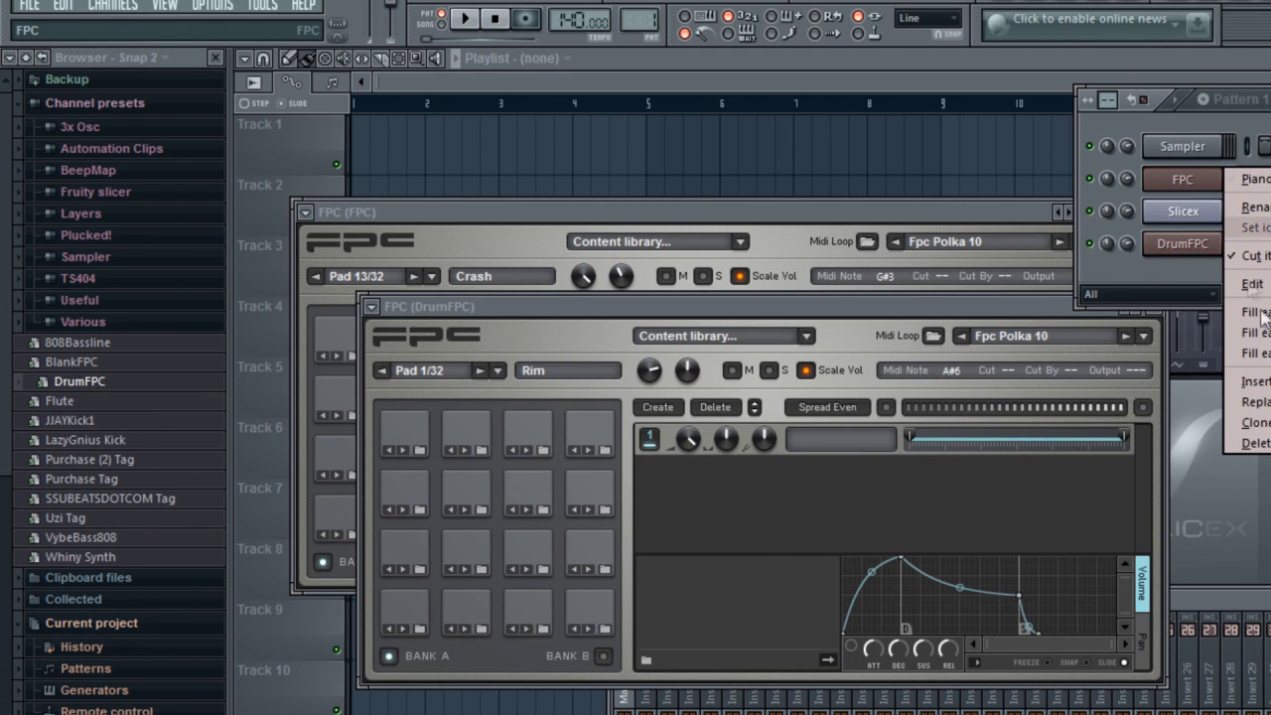
pyautogui.click(1191, 561)
pyautogui.click(1143, 607)
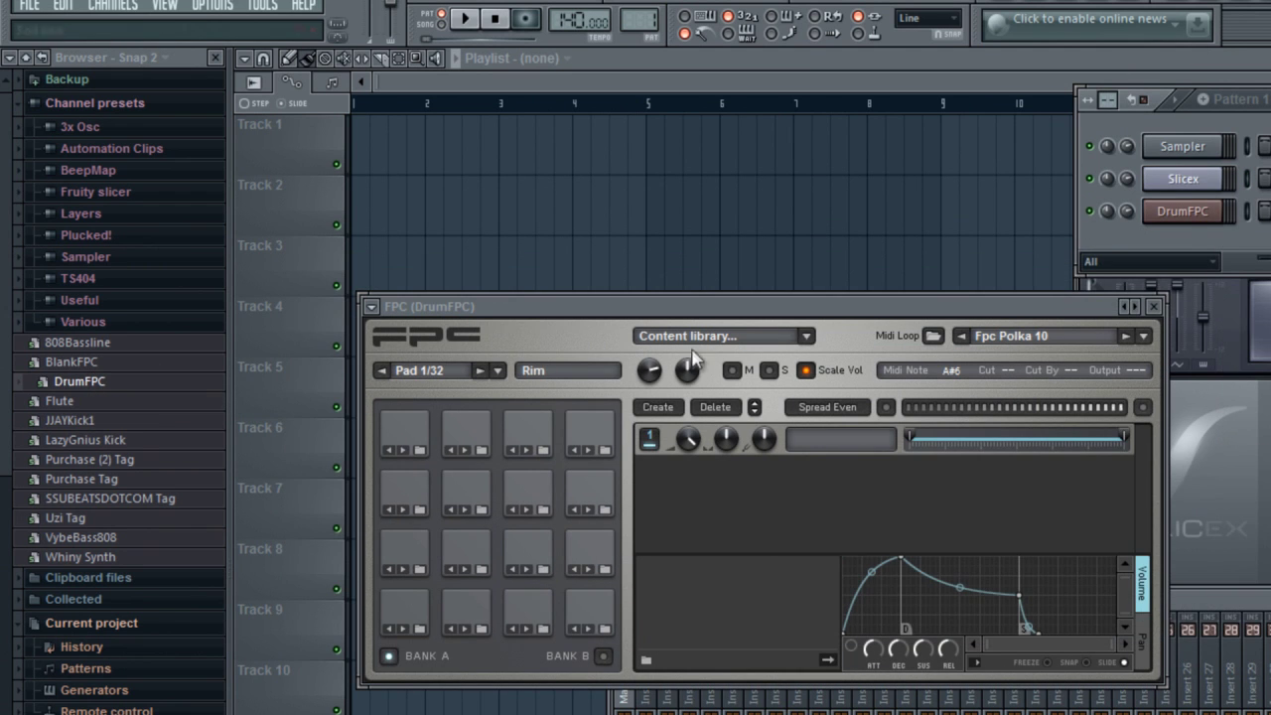
pyautogui.moveTo(700, 306); pyautogui.dragTo(727, 189)
# Step: Audition the DrumFPC pads: Crash, Splash, Ride, Ride Bell, toms and pad 9
pyautogui.click(444, 323)
pyautogui.click(472, 313)
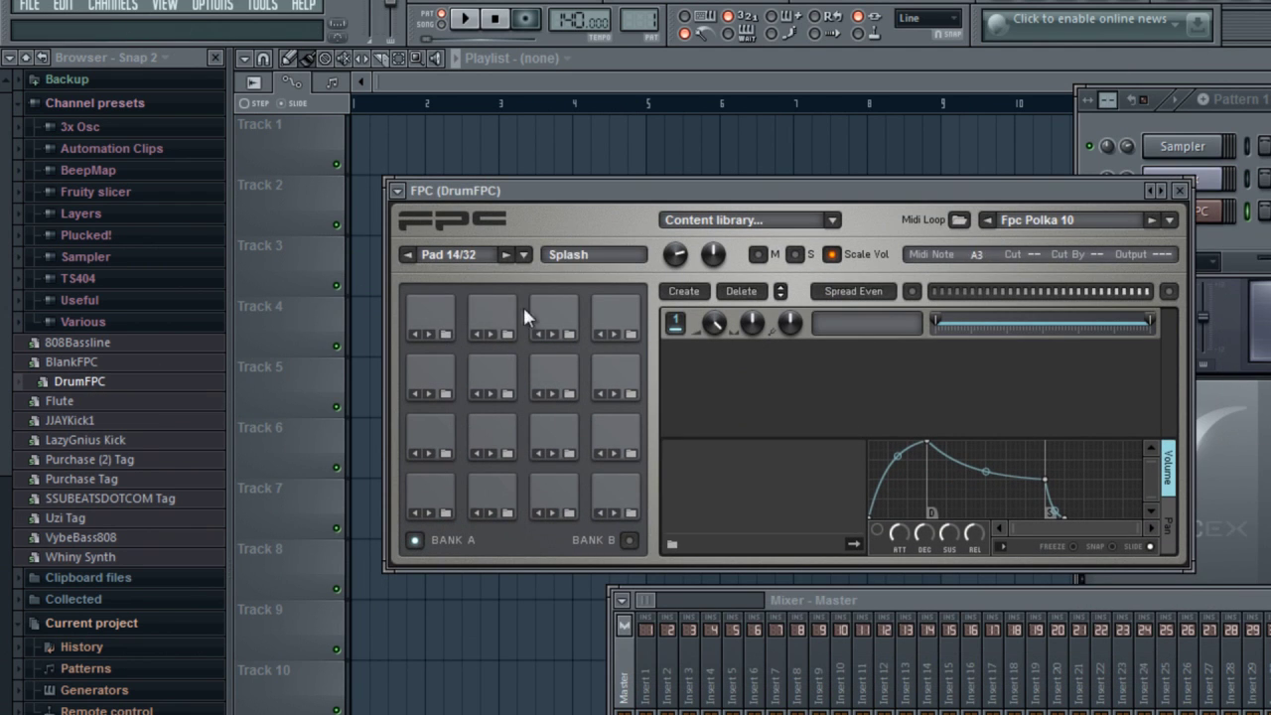
pyautogui.click(552, 319)
pyautogui.click(610, 324)
pyautogui.click(604, 366)
pyautogui.click(561, 380)
pyautogui.click(487, 382)
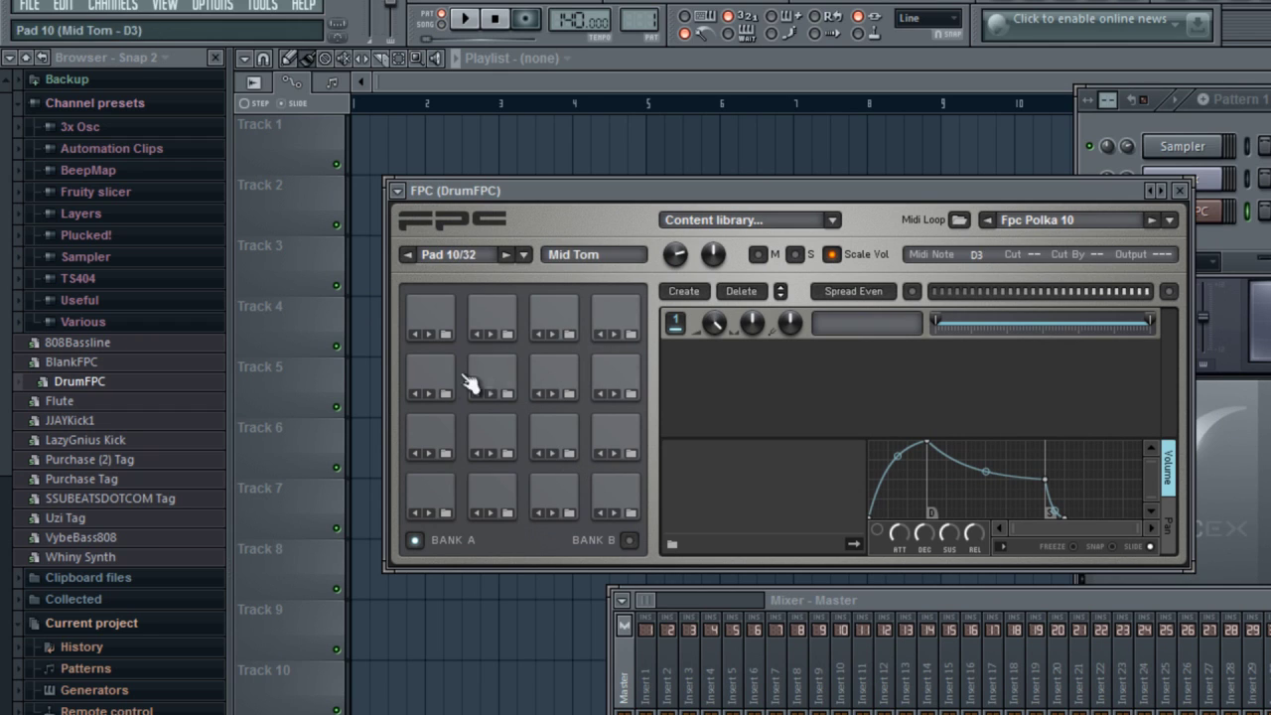
pyautogui.click(432, 382)
pyautogui.click(427, 318)
pyautogui.click(492, 317)
pyautogui.click(571, 319)
pyautogui.click(614, 316)
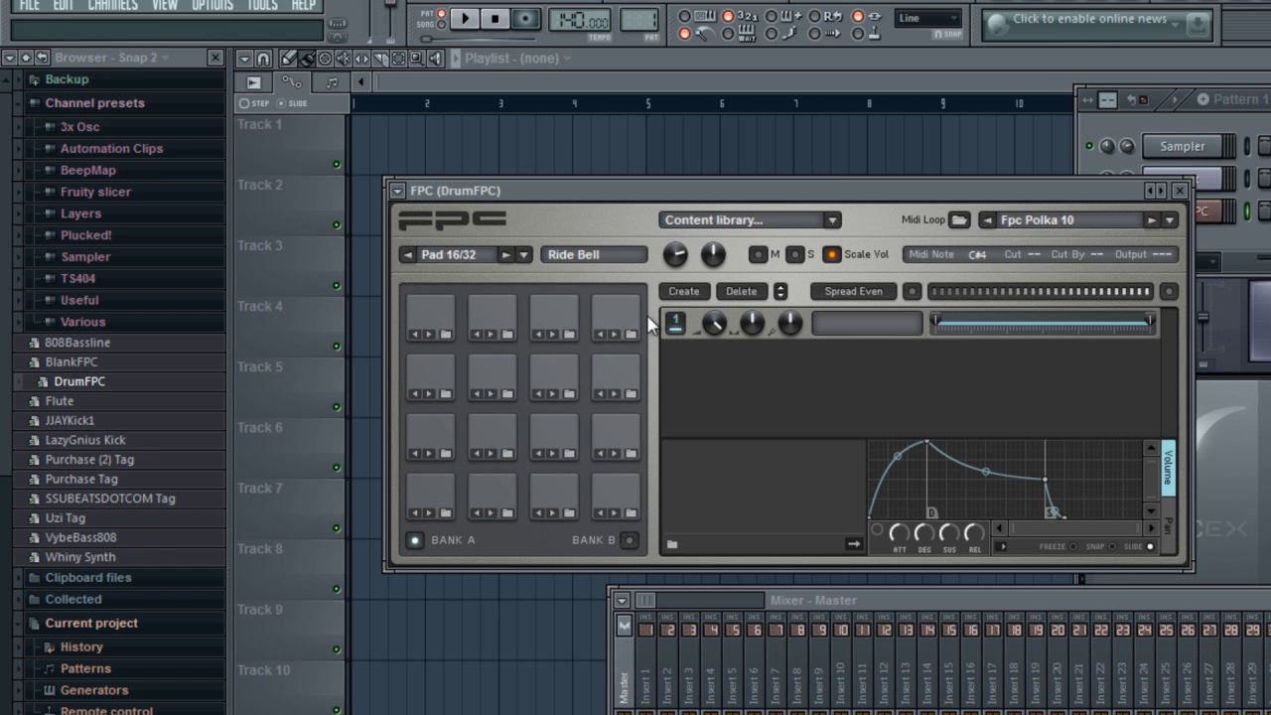
# Step: Select the Crash pad for a sample and open the Kicks sample folder
pyautogui.click(429, 318)
pyautogui.scroll(-10, 113, 397)
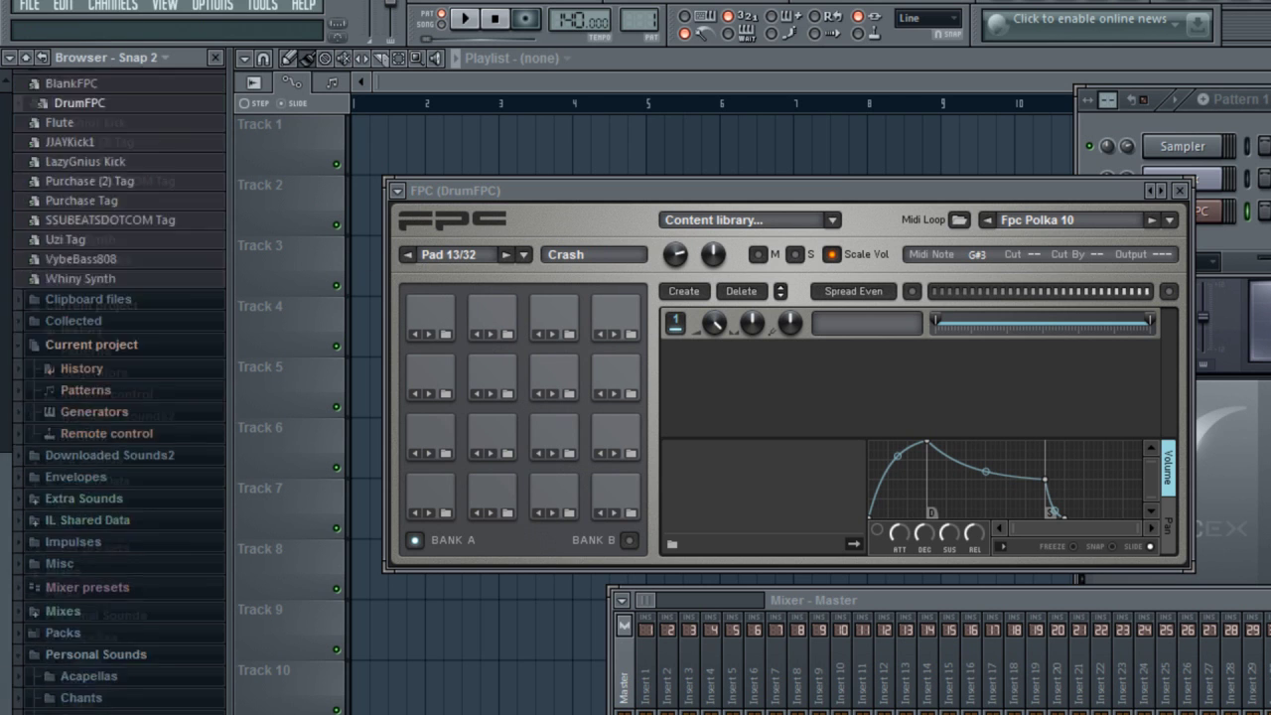
pyautogui.scroll(6, 113, 338)
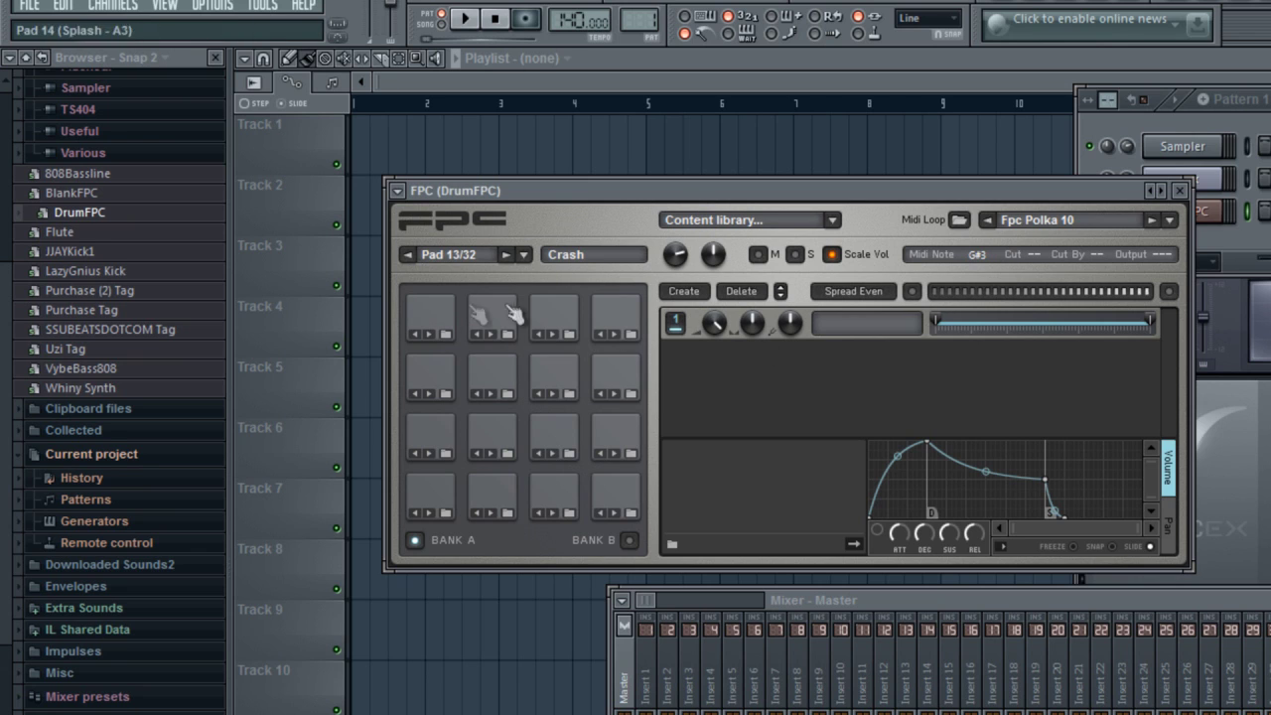
pyautogui.click(492, 319)
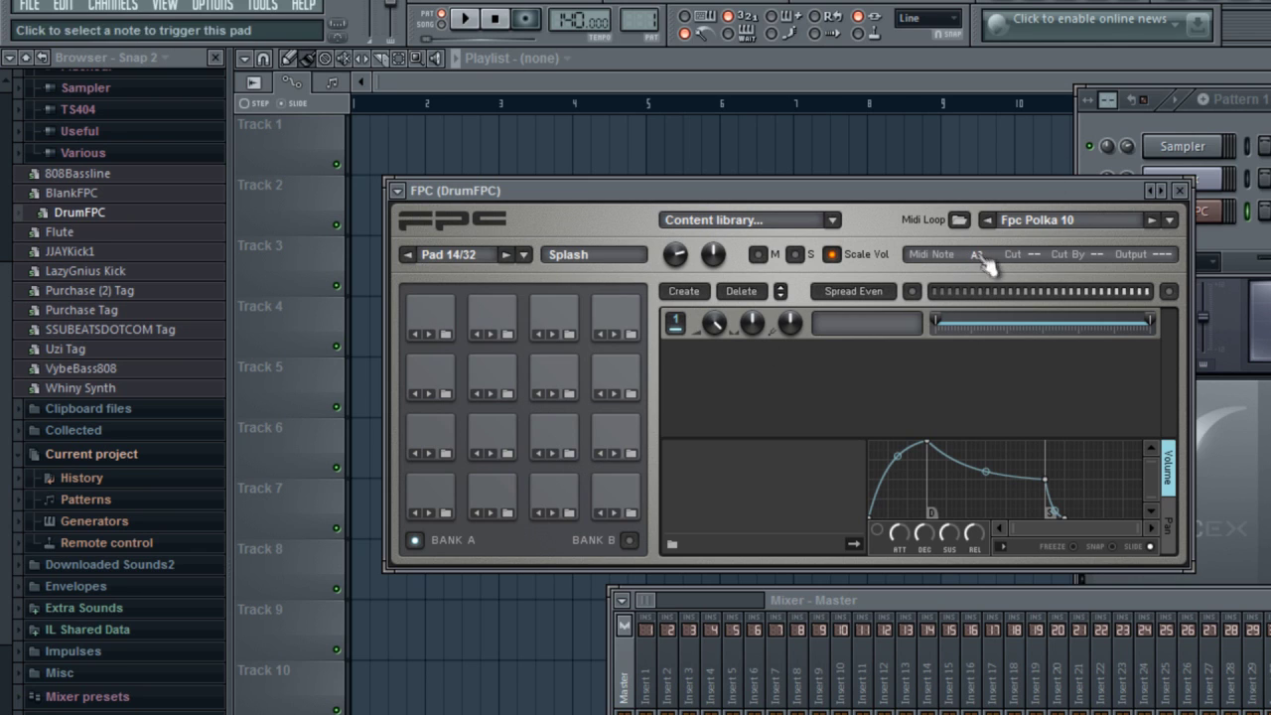
pyautogui.click(558, 321)
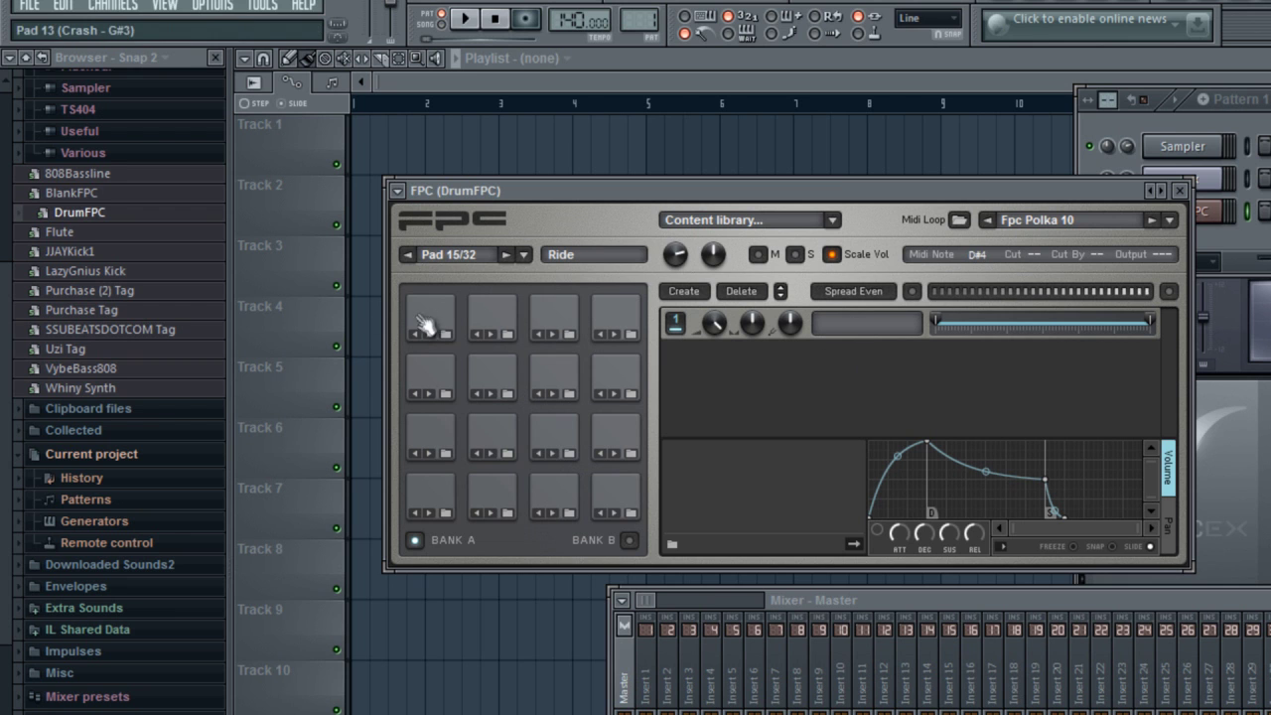
pyautogui.click(427, 323)
pyautogui.scroll(-5, 120, 398)
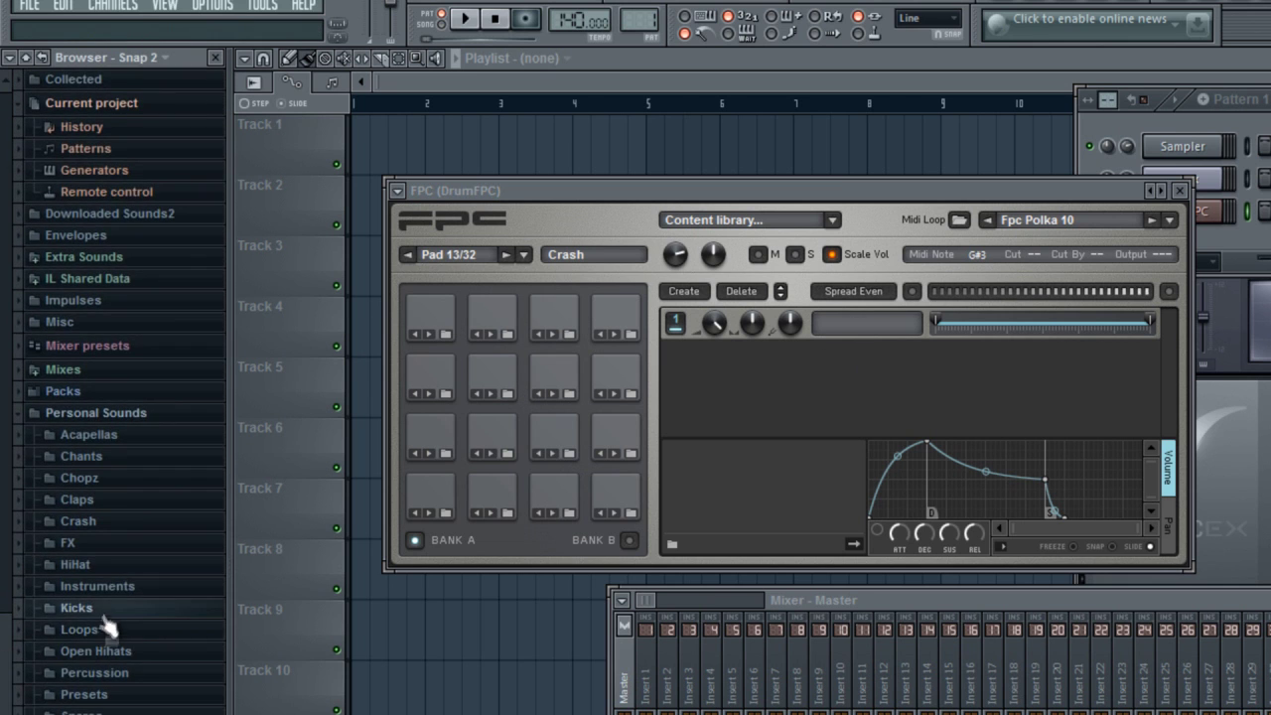
pyautogui.click(99, 611)
# Step: Drop KASCLK07 on Crash, Snare 1 on Splash, and waad_airbase_perc_007 on Ride pads
pyautogui.moveTo(95, 473); pyautogui.dragTo(429, 320)
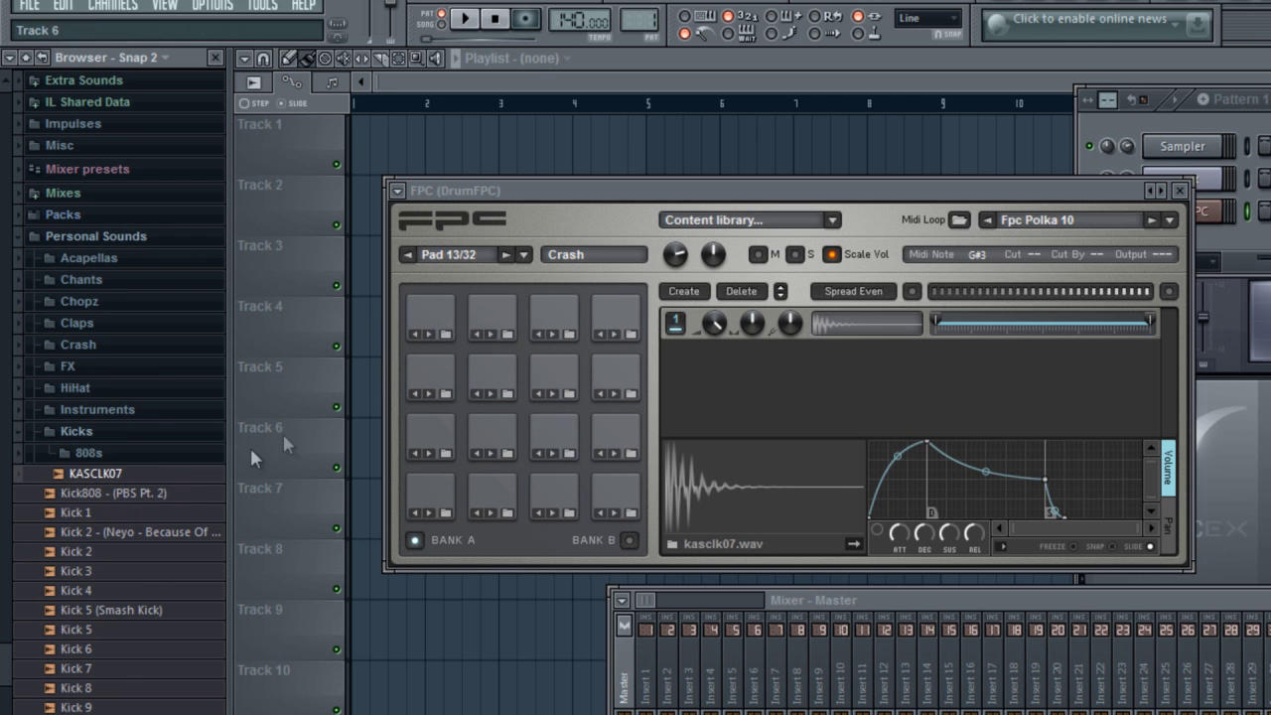
pyautogui.click(170, 455)
pyautogui.click(144, 441)
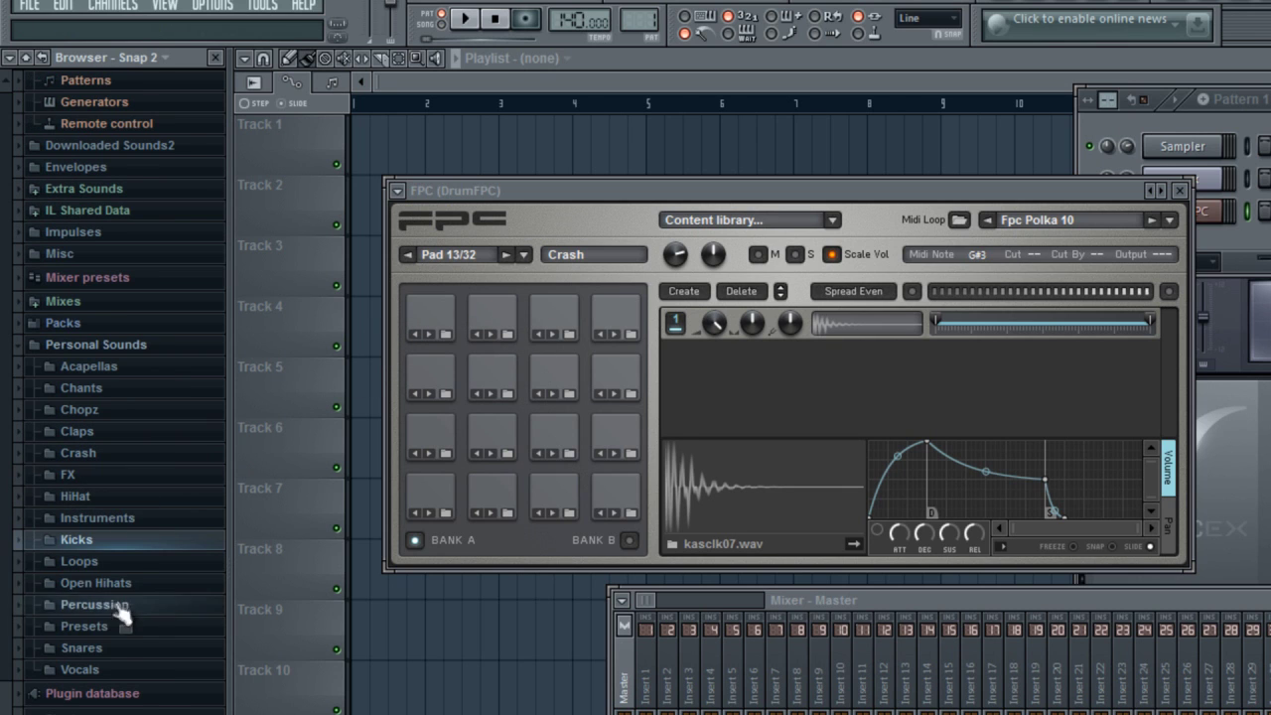
pyautogui.click(119, 649)
pyautogui.click(125, 631)
pyautogui.moveTo(125, 632); pyautogui.dragTo(486, 319)
pyautogui.click(96, 494)
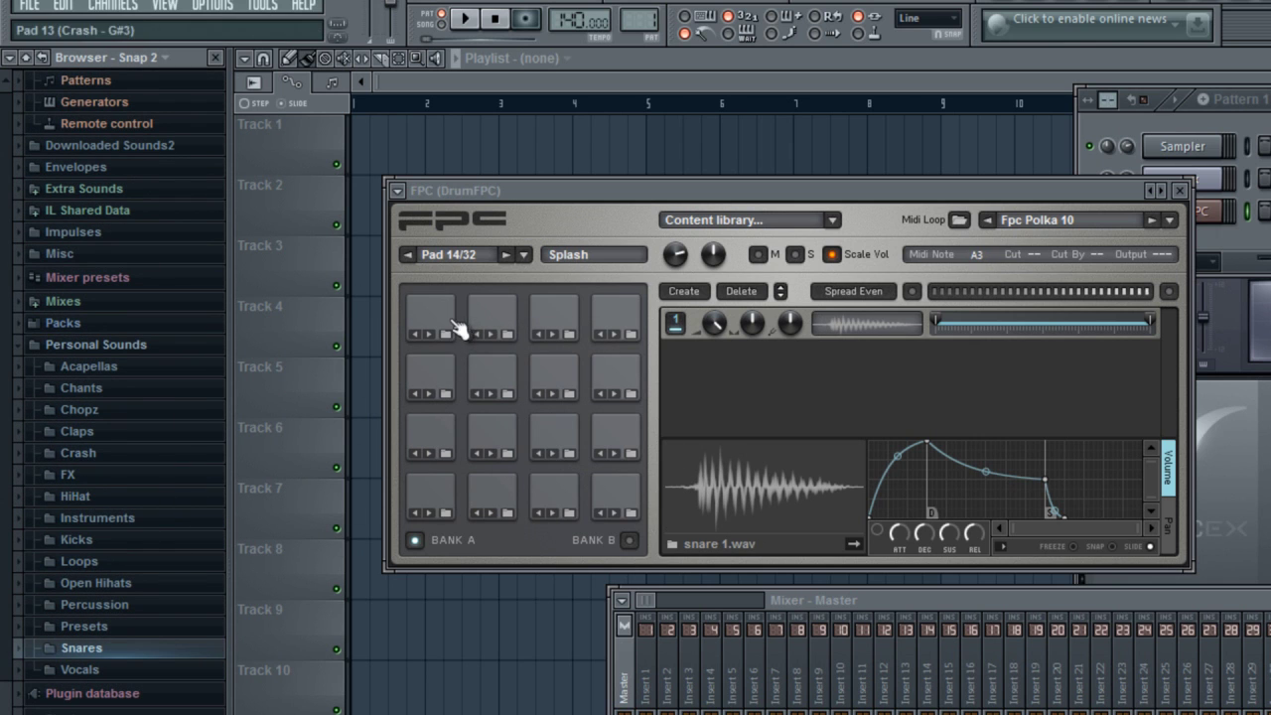
pyautogui.click(105, 627)
pyautogui.click(99, 605)
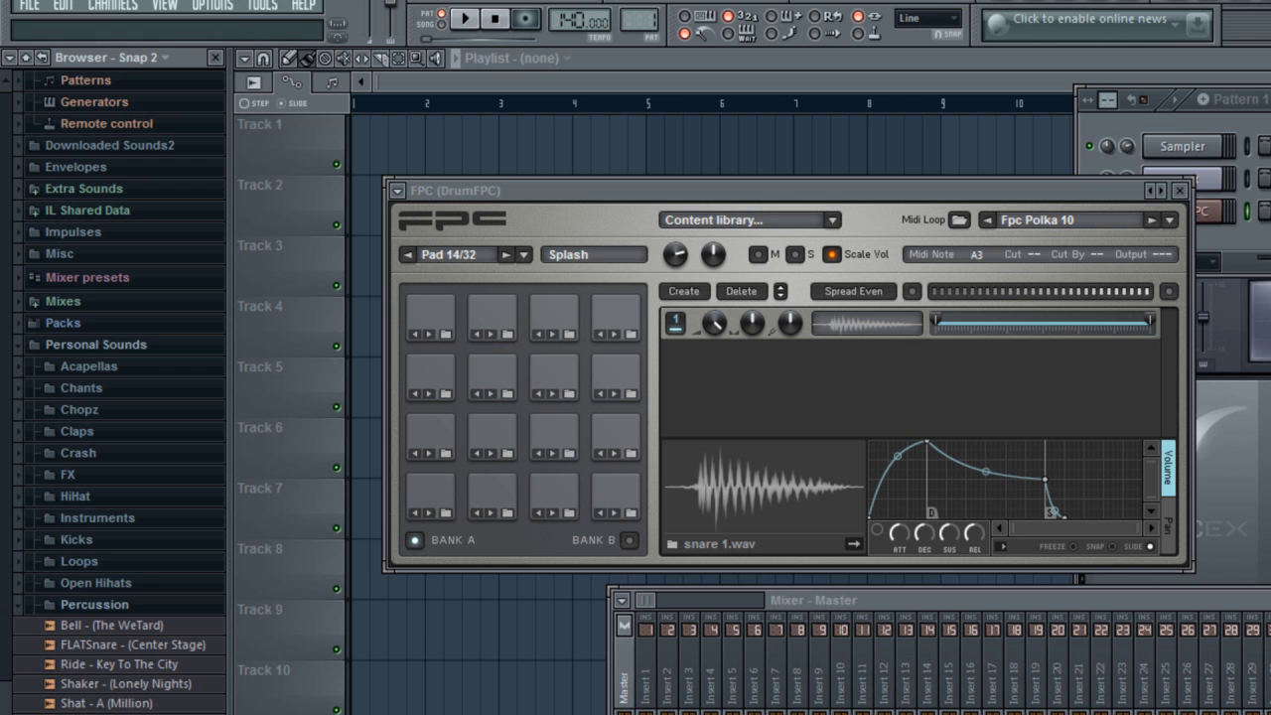
pyautogui.moveTo(99, 710); pyautogui.dragTo(548, 312)
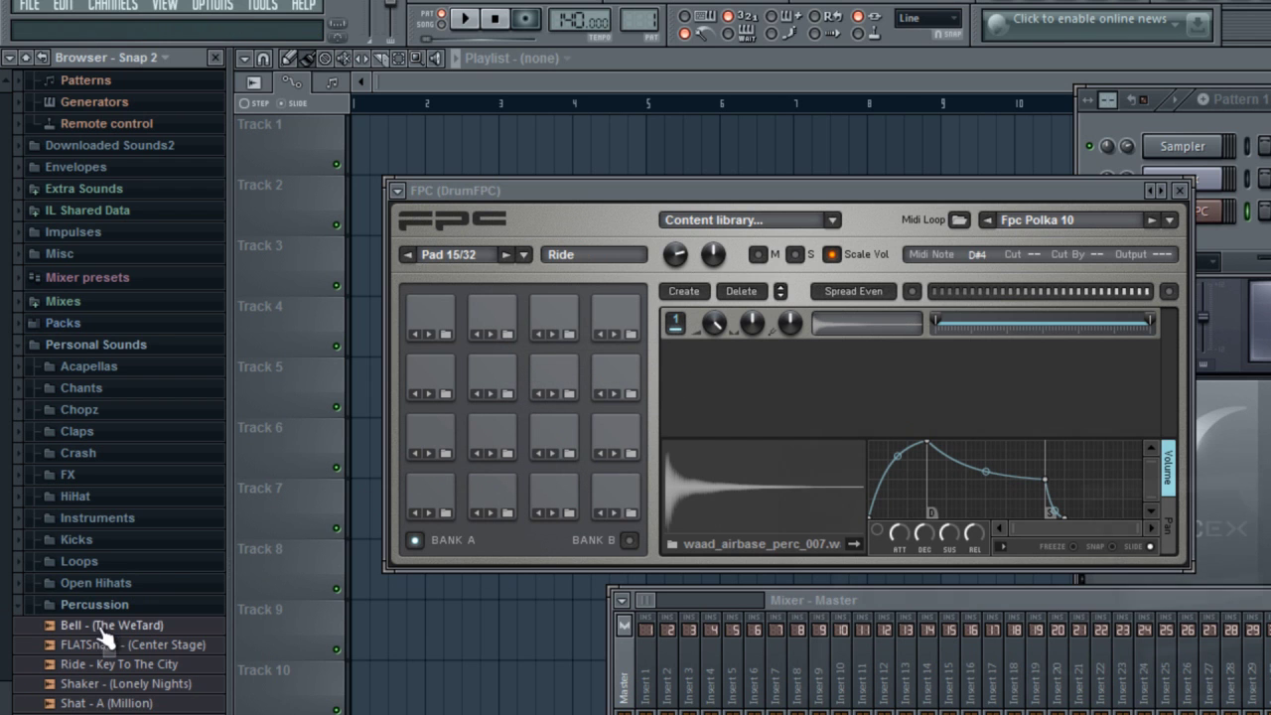
pyautogui.click(99, 608)
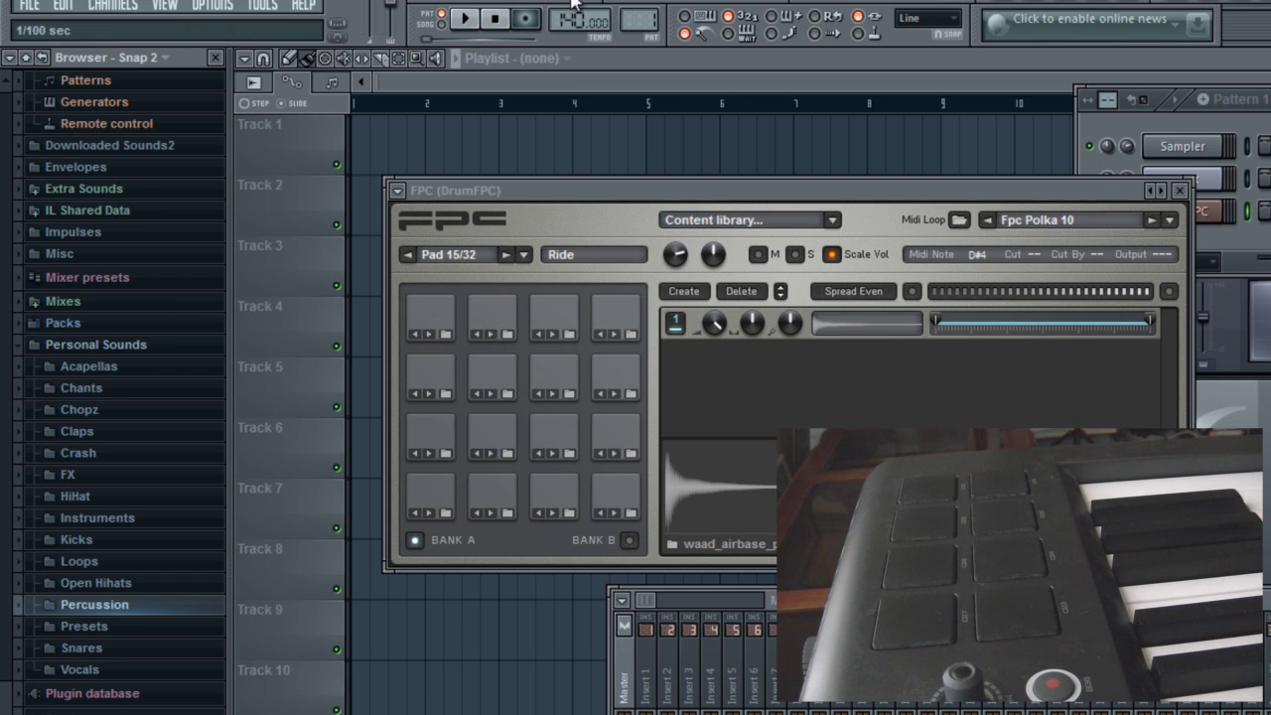
# Step: Open Slicex and drag All my Life Drum Loop from the Loops folder into it
pyautogui.moveTo(1032, 190); pyautogui.dragTo(997, 196)
pyautogui.click(1181, 179)
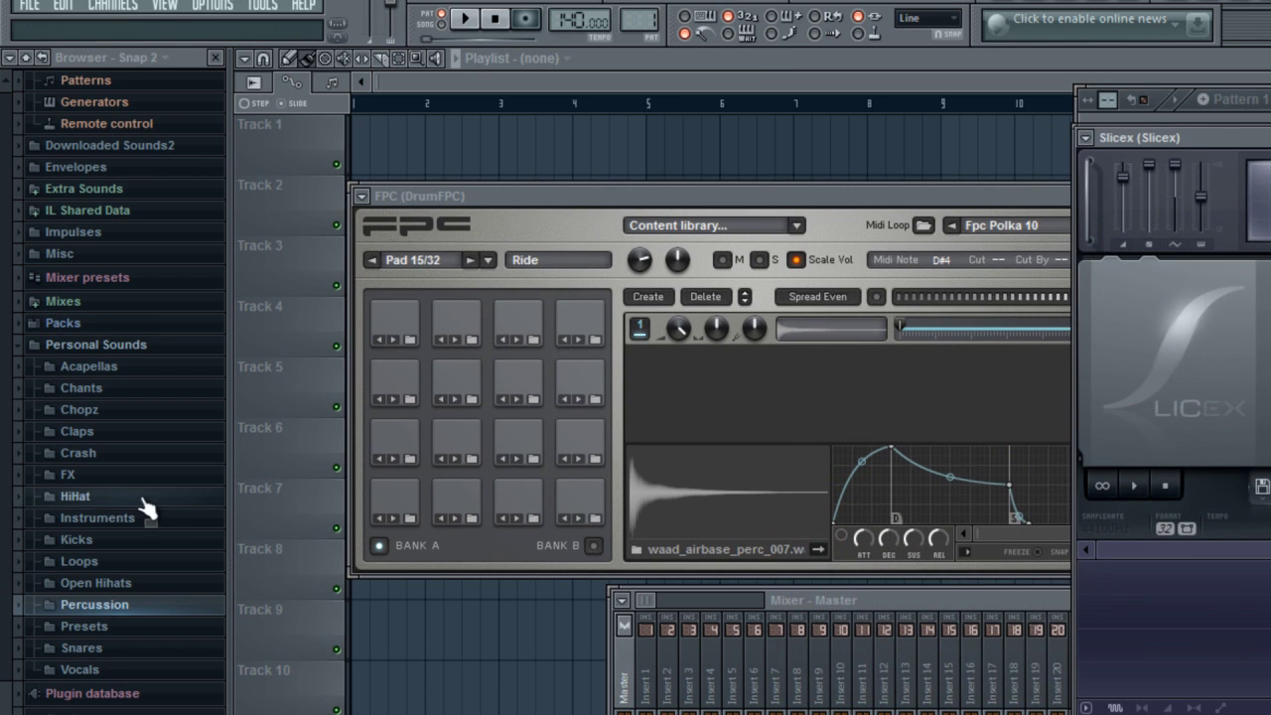
pyautogui.click(114, 570)
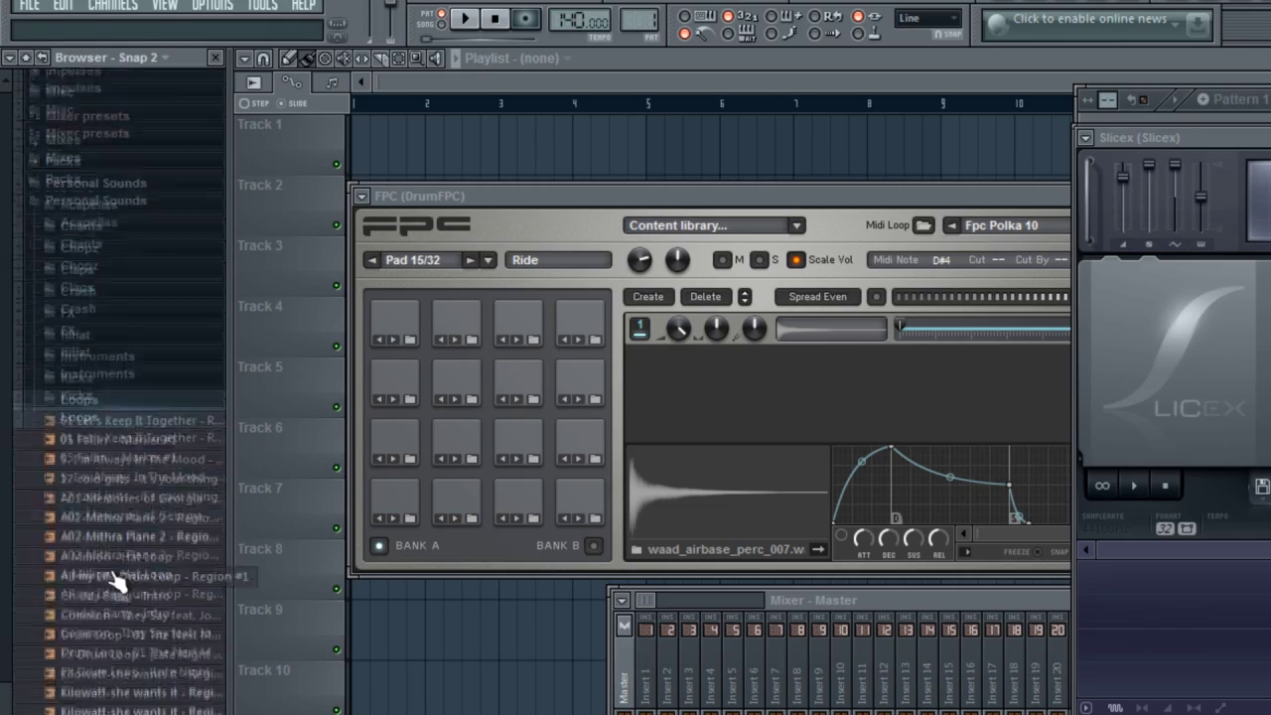
pyautogui.click(116, 535)
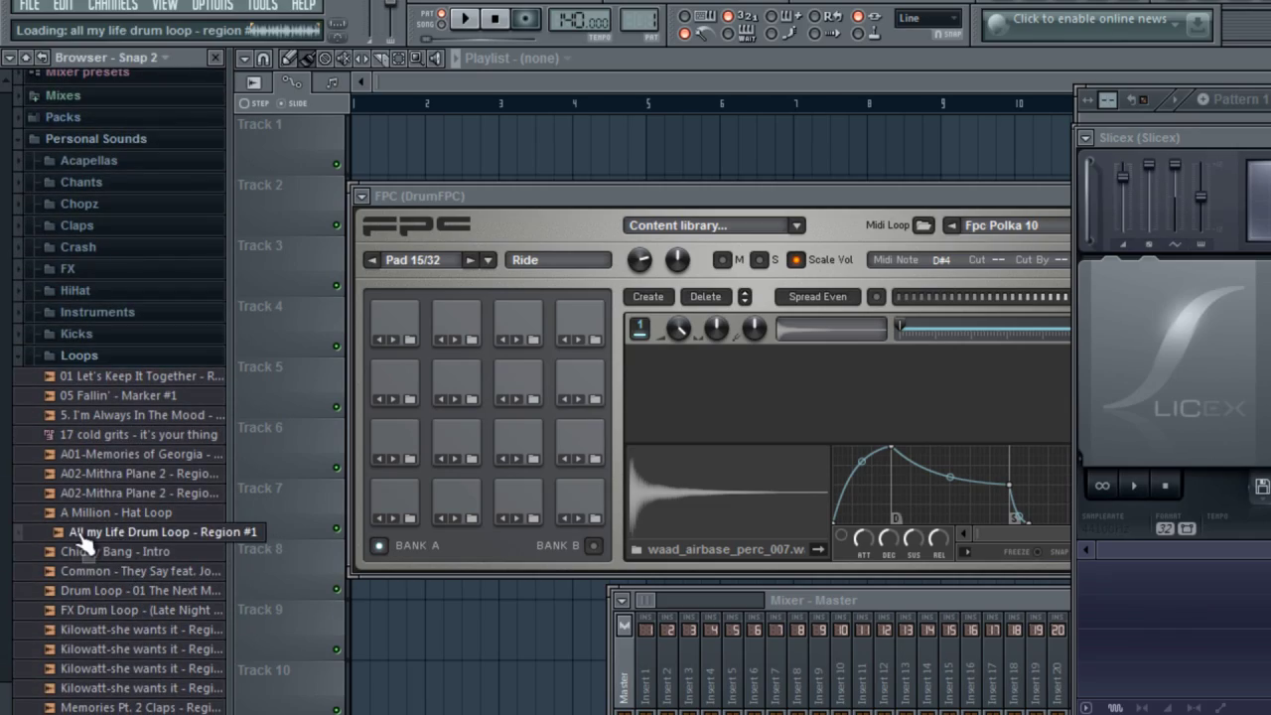
pyautogui.moveTo(84, 541); pyautogui.dragTo(1171, 377)
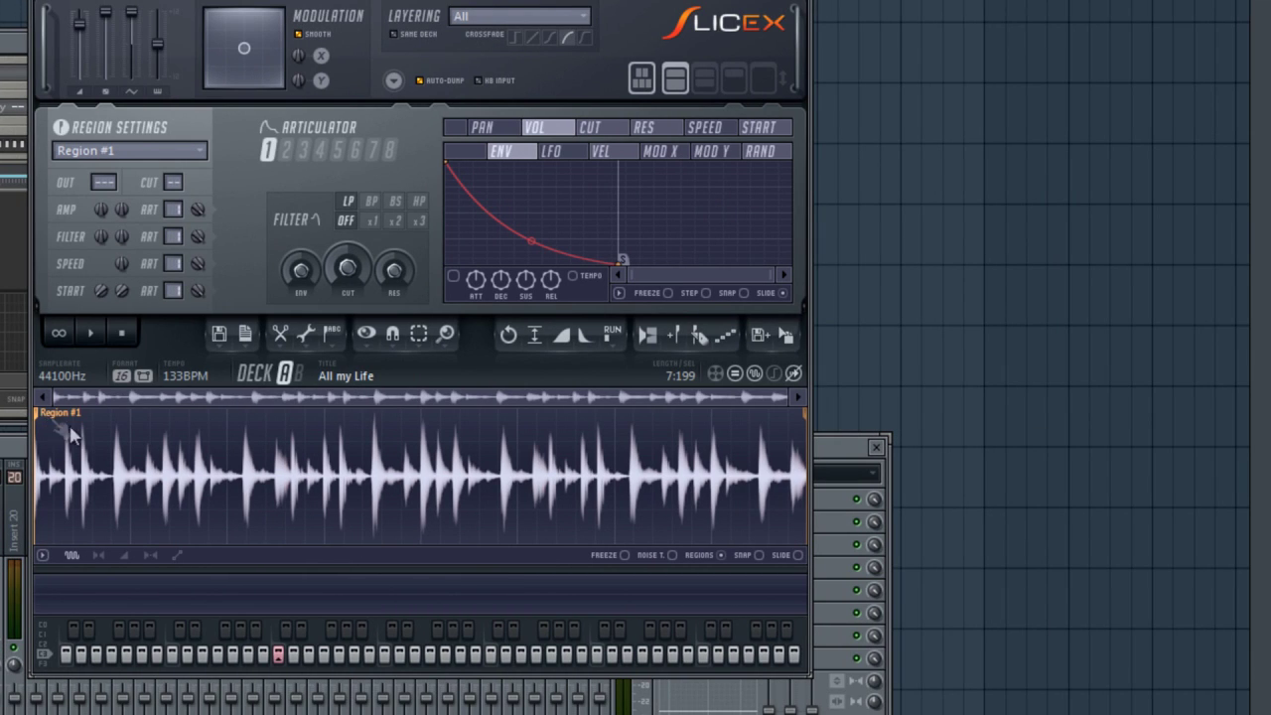
pyautogui.scroll(3, 422, 476)
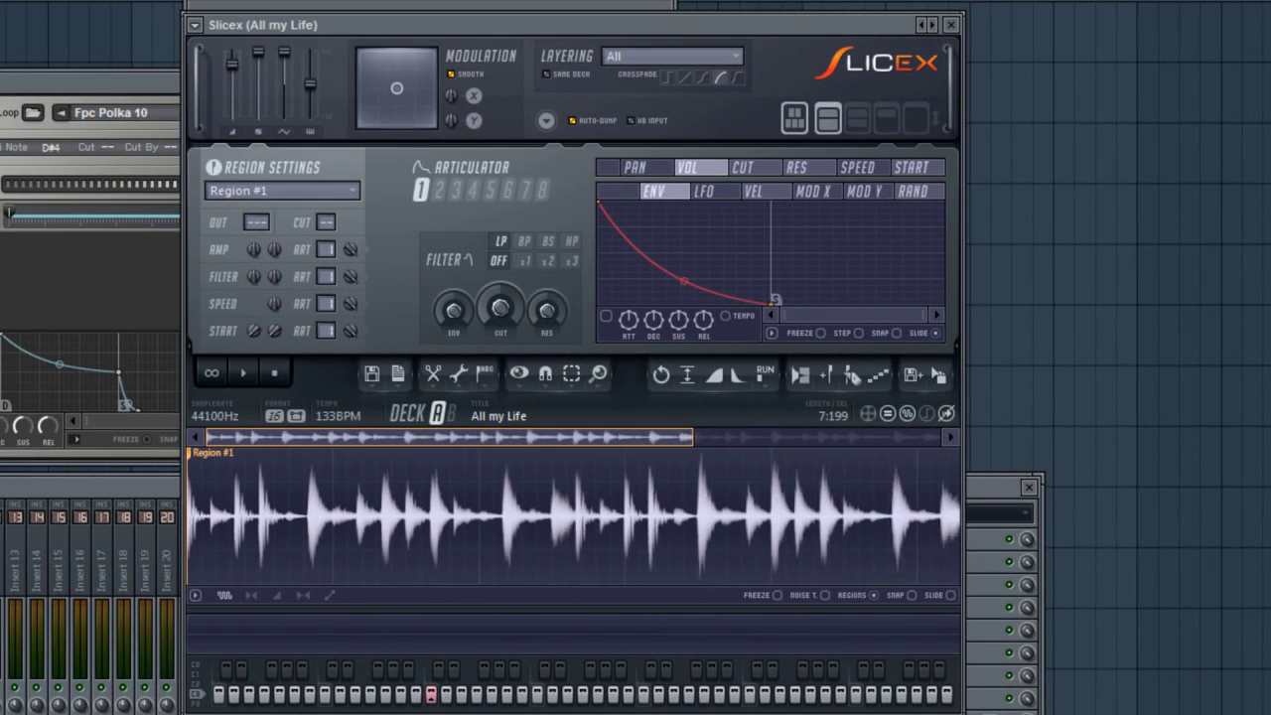
pyautogui.scroll(-4, 936, 506)
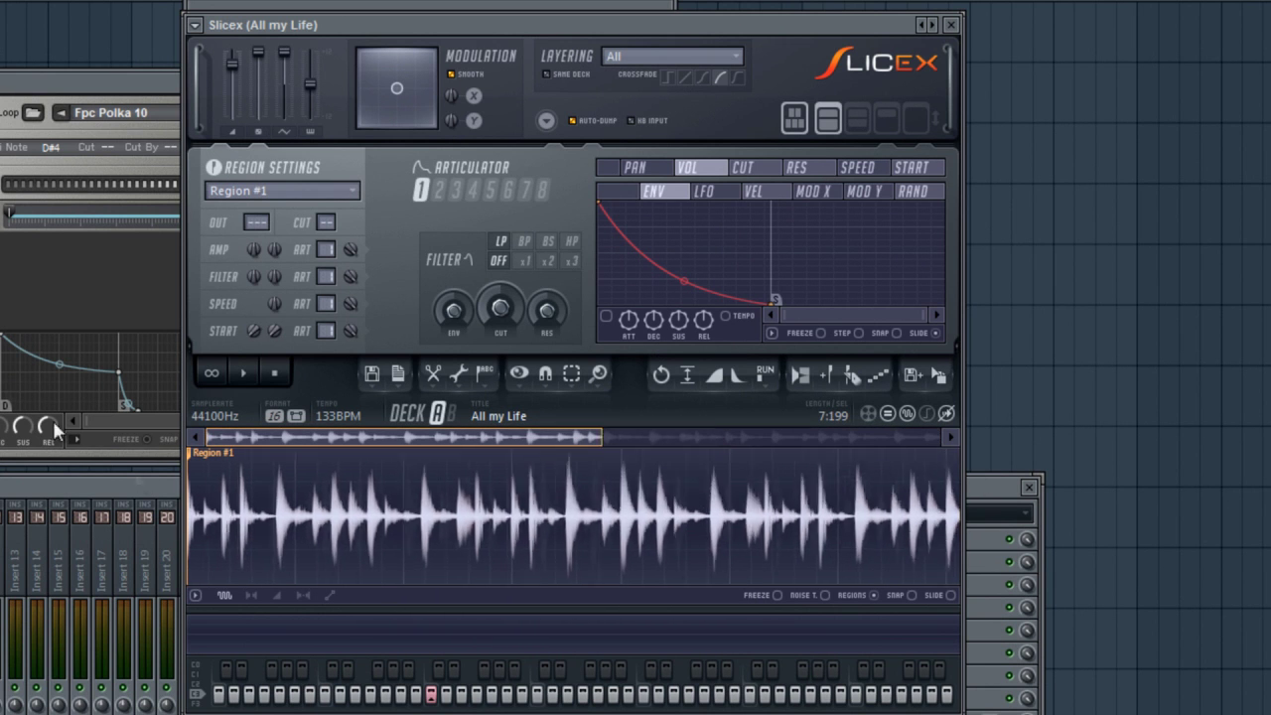
# Step: Delete Region #1 and add Marker #1 at the loop's start
pyautogui.scroll(3, 220, 511)
pyautogui.rightClick(198, 459)
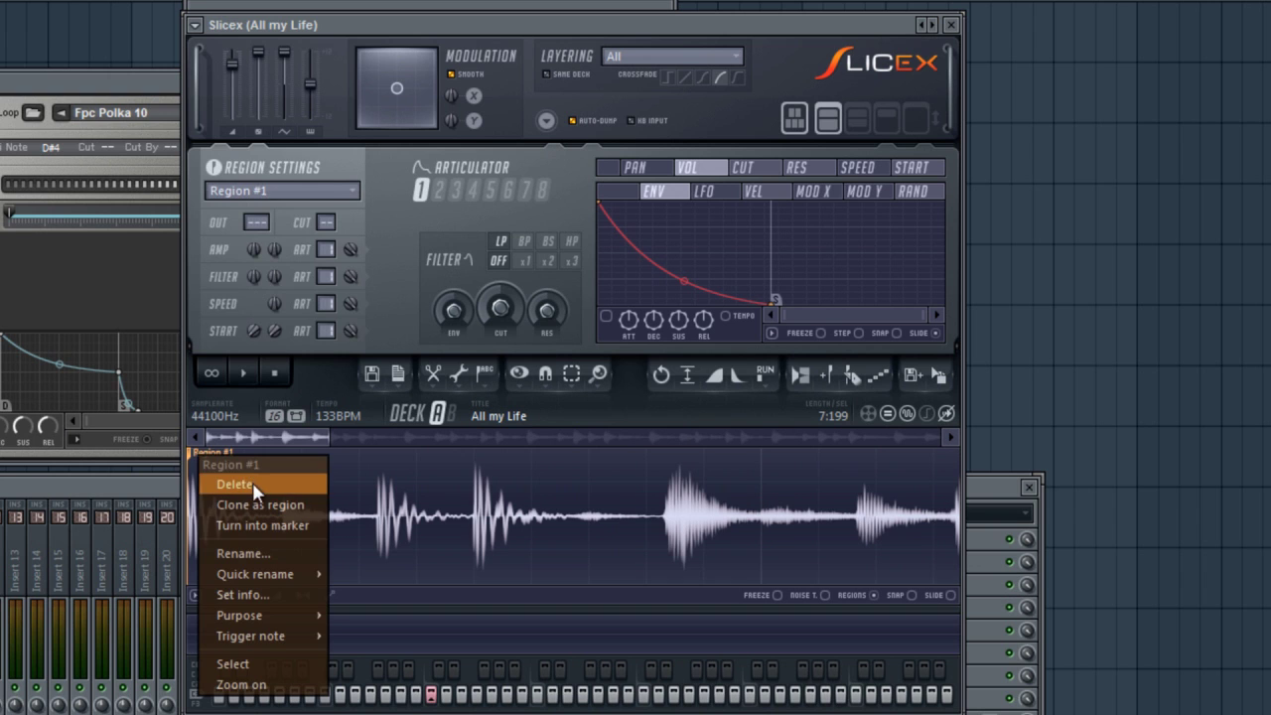
pyautogui.click(243, 482)
pyautogui.scroll(2, 323, 517)
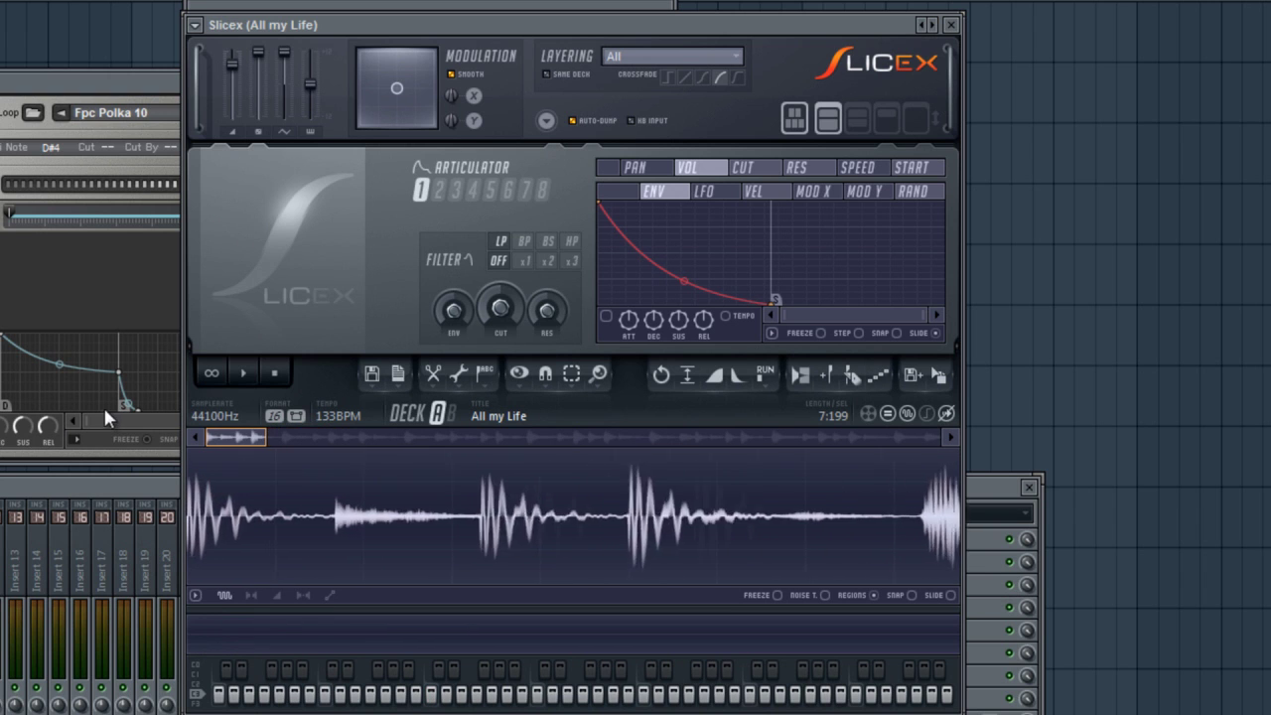
pyautogui.click(849, 376)
# Step: Place Markers #2 and #3 partway through the loop while playing it back
pyautogui.scroll(-3, 388, 523)
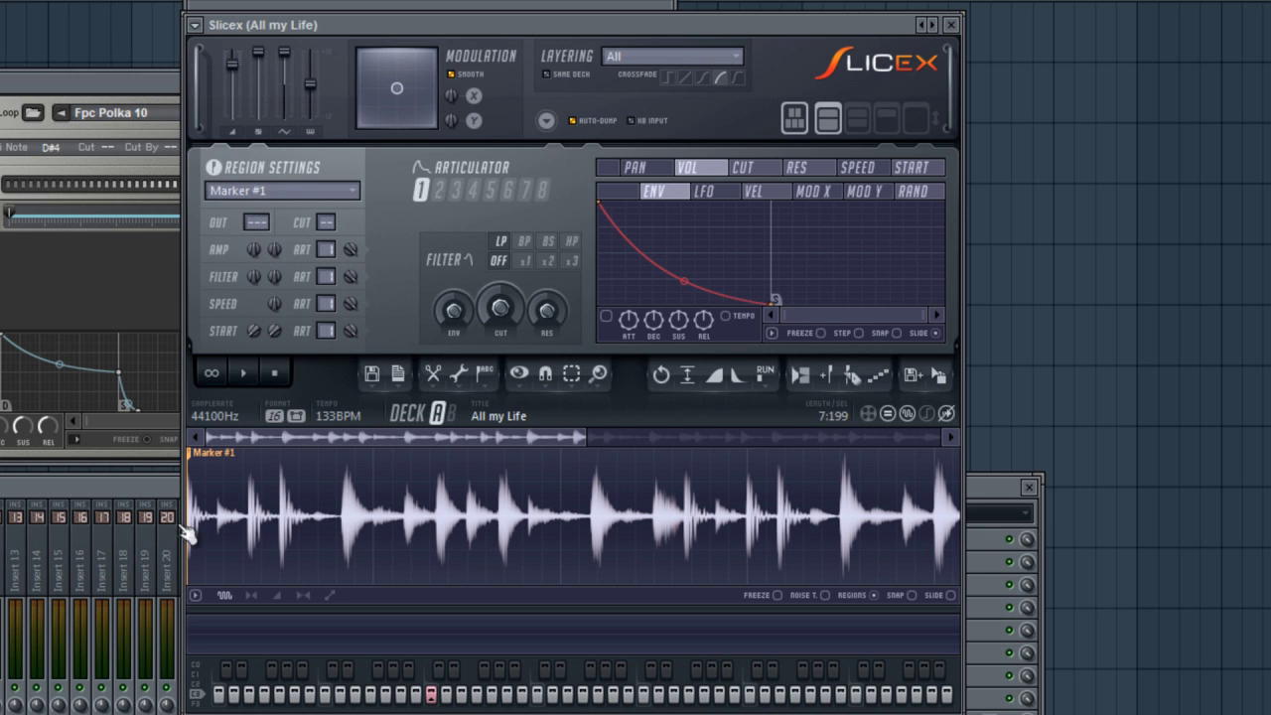
pyautogui.doubleClick(246, 516)
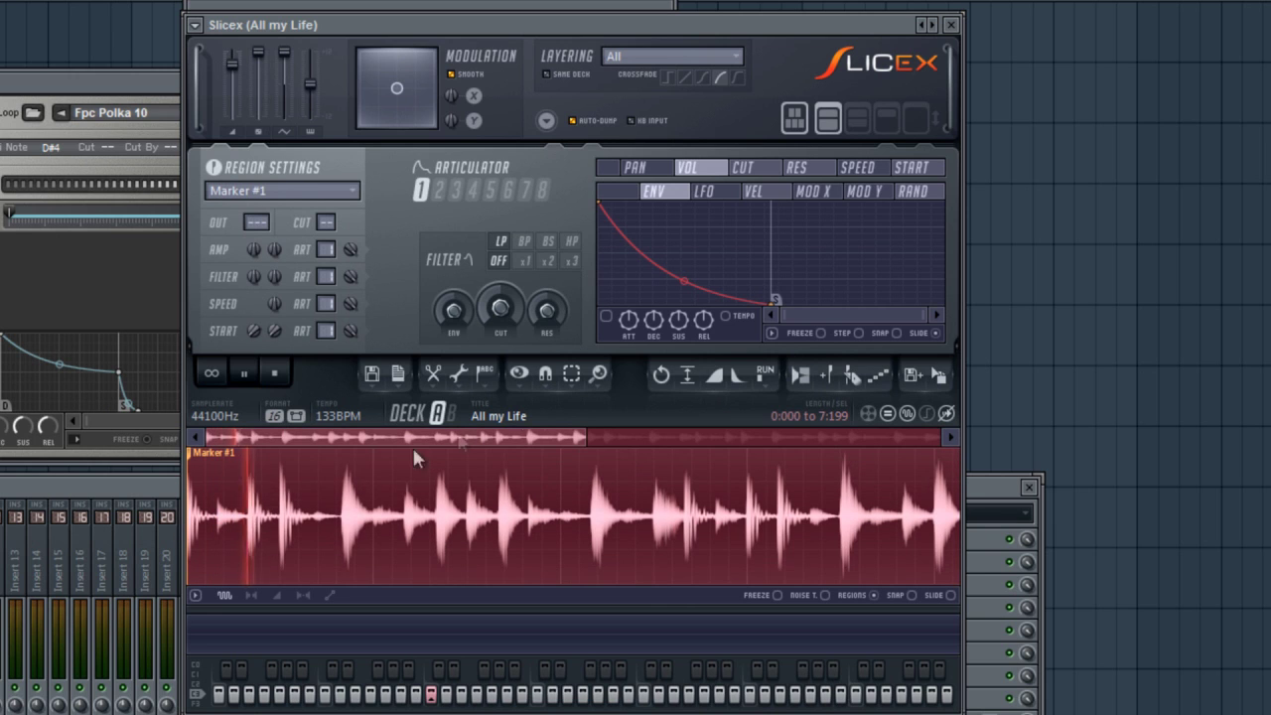
pyautogui.click(341, 492)
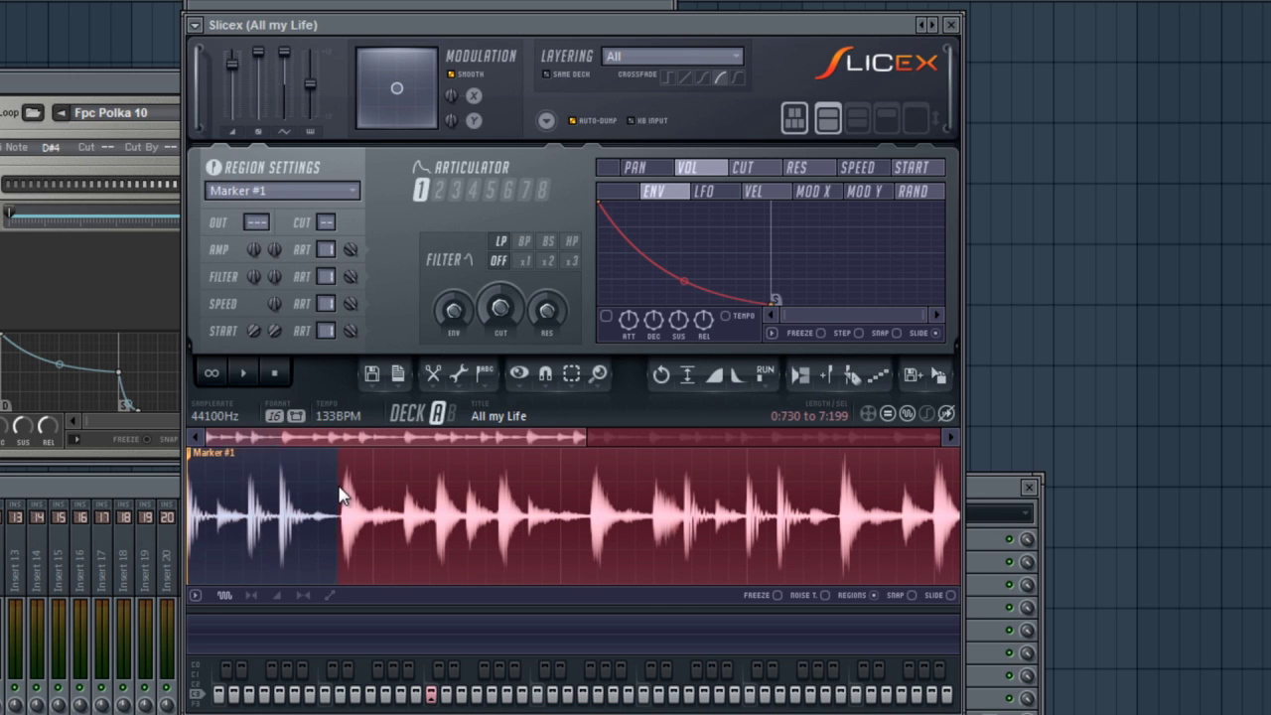
pyautogui.click(849, 375)
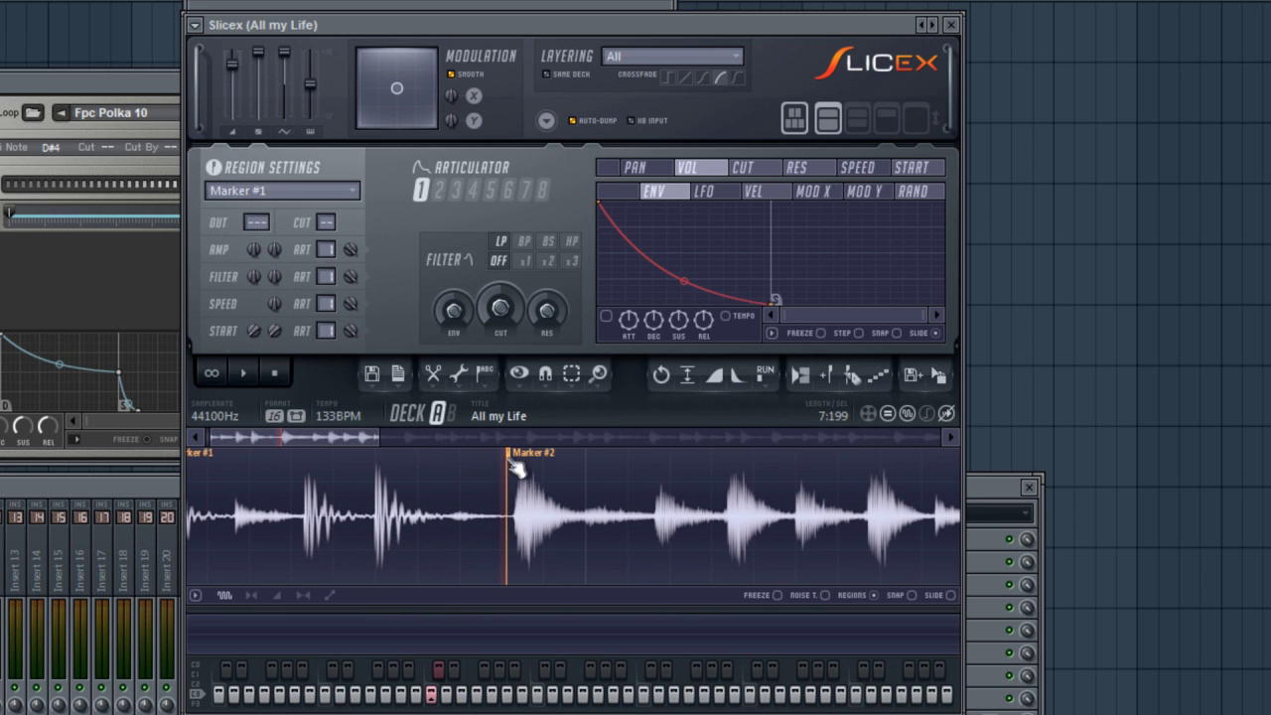
pyautogui.click(445, 496)
pyautogui.click(556, 520)
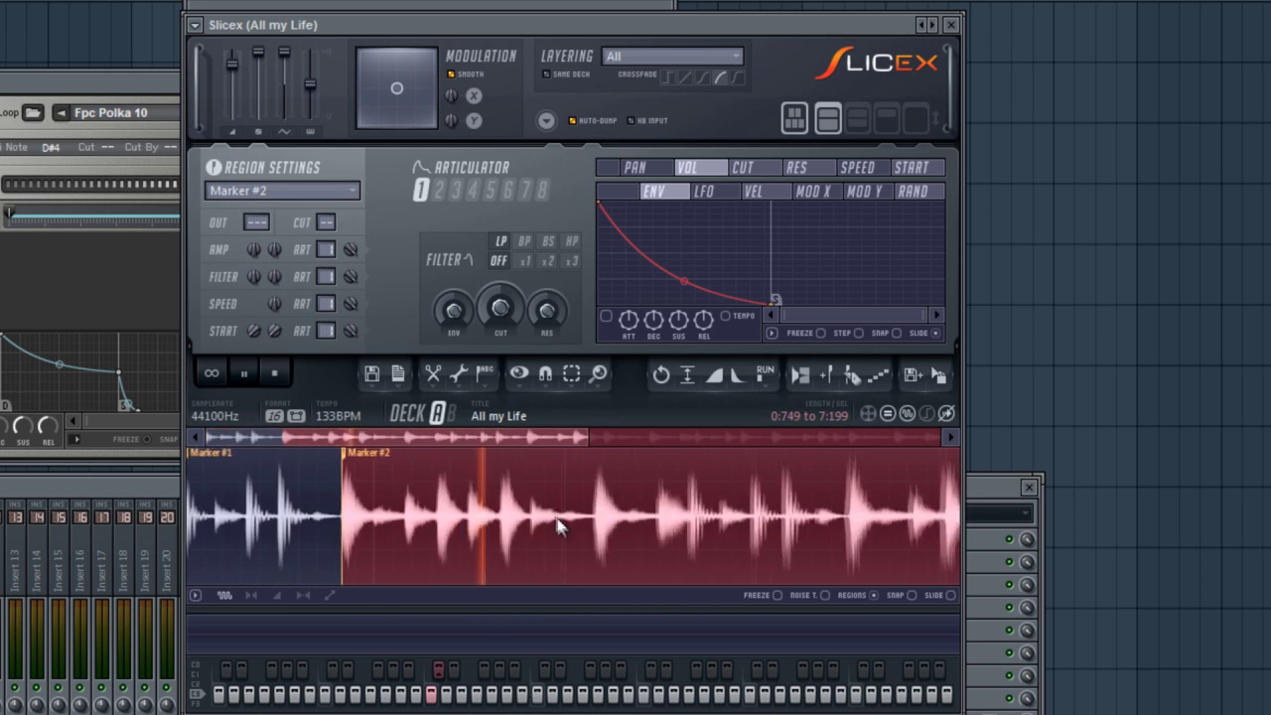
pyautogui.click(486, 536)
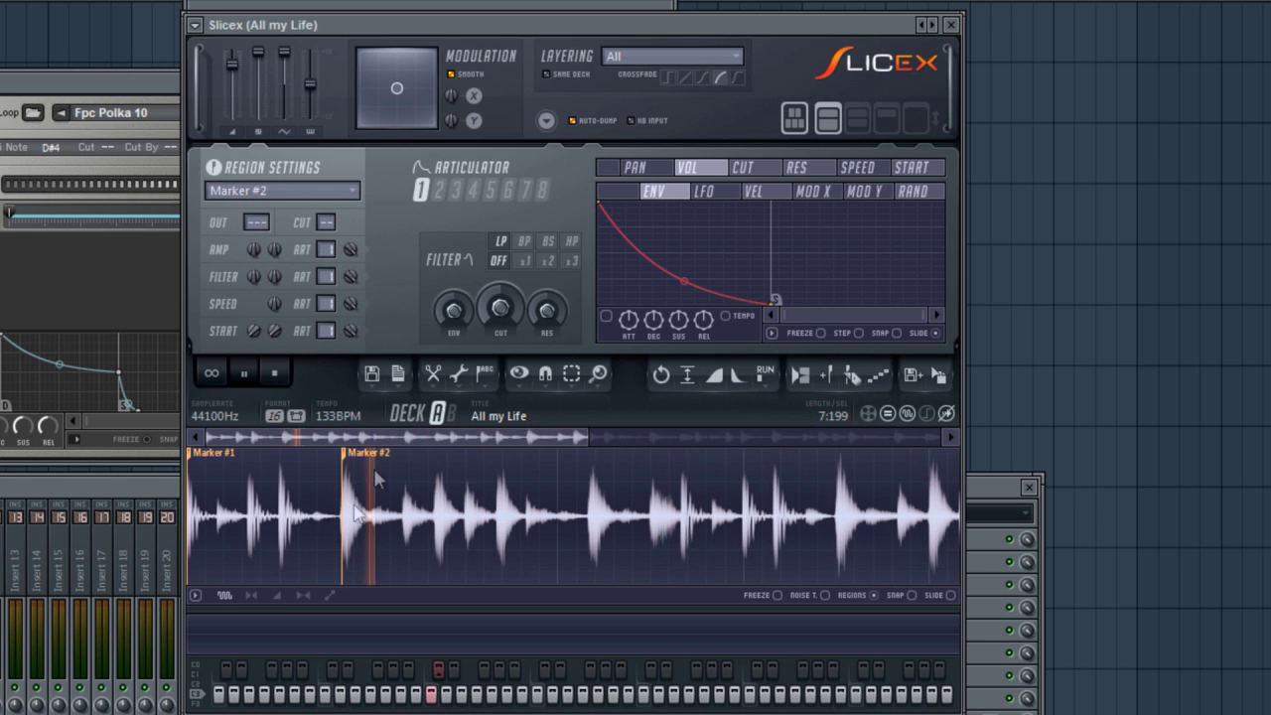
pyautogui.click(832, 377)
pyautogui.click(274, 372)
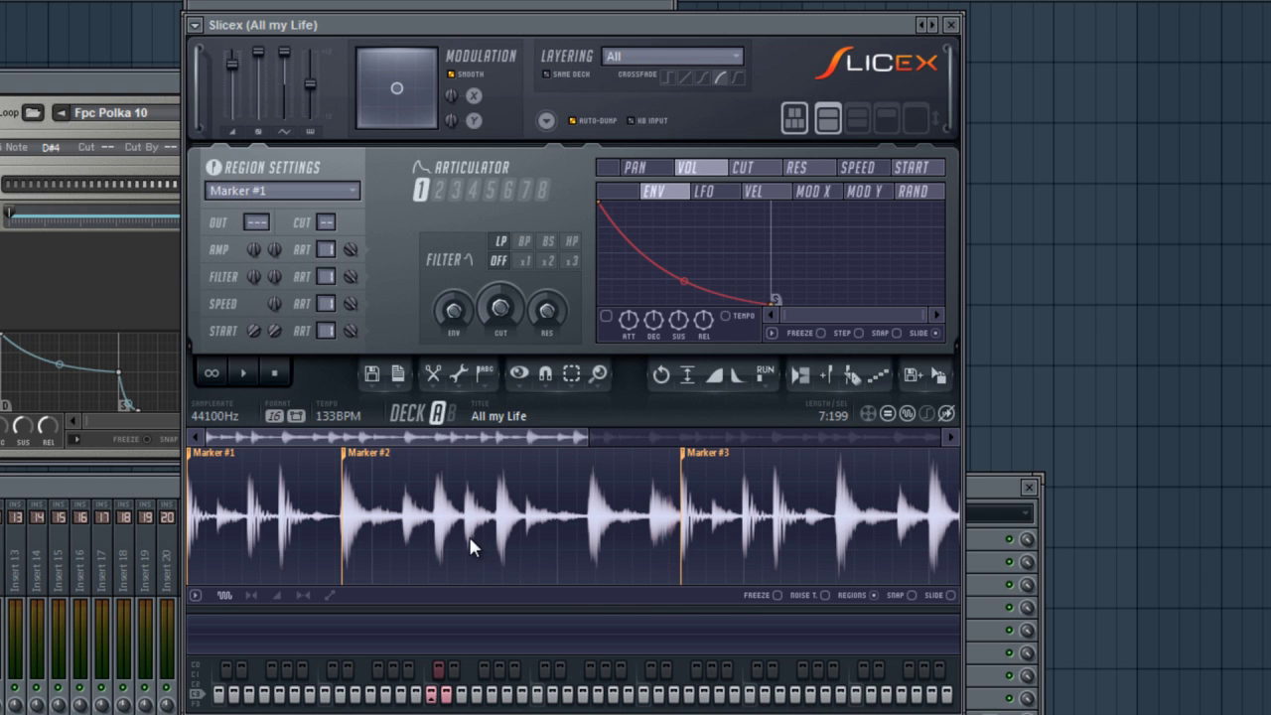
# Step: Assign trigger notes G#3, A3 and D#4 to Markers #1, #2 and #3
pyautogui.scroll(-3, 230, 486)
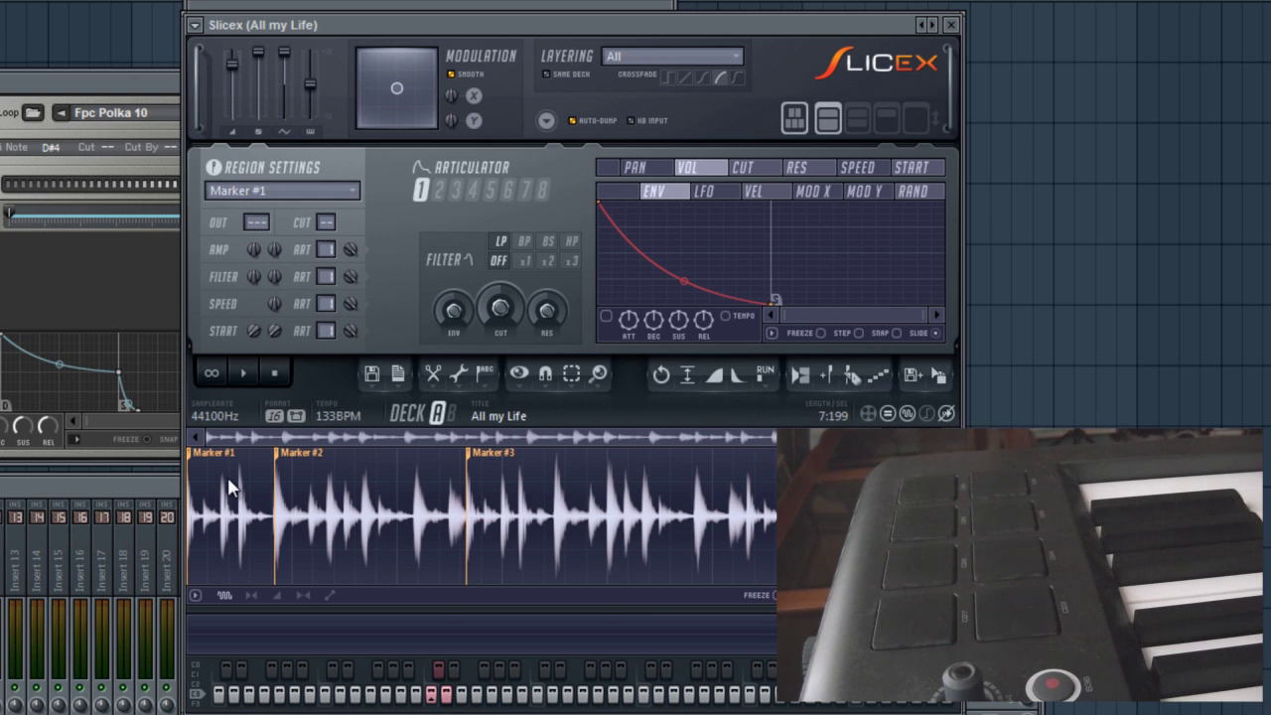
pyautogui.rightClick(218, 459)
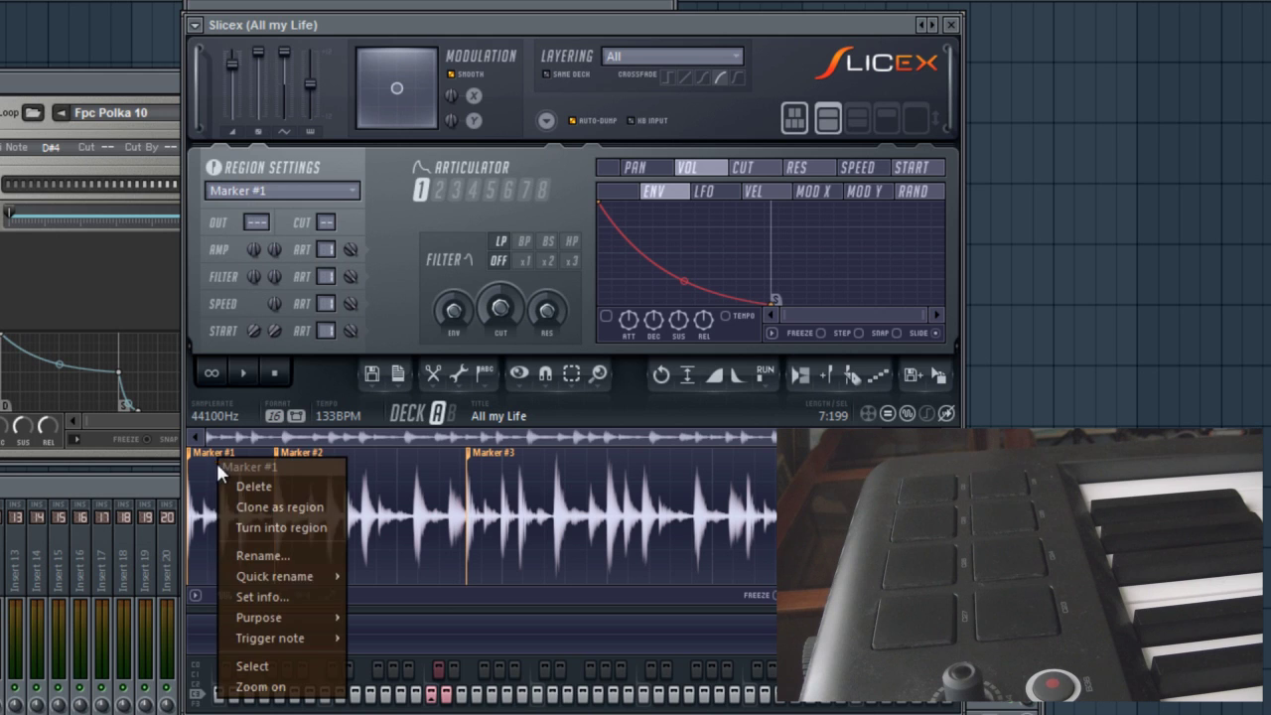
pyautogui.moveTo(270, 637)
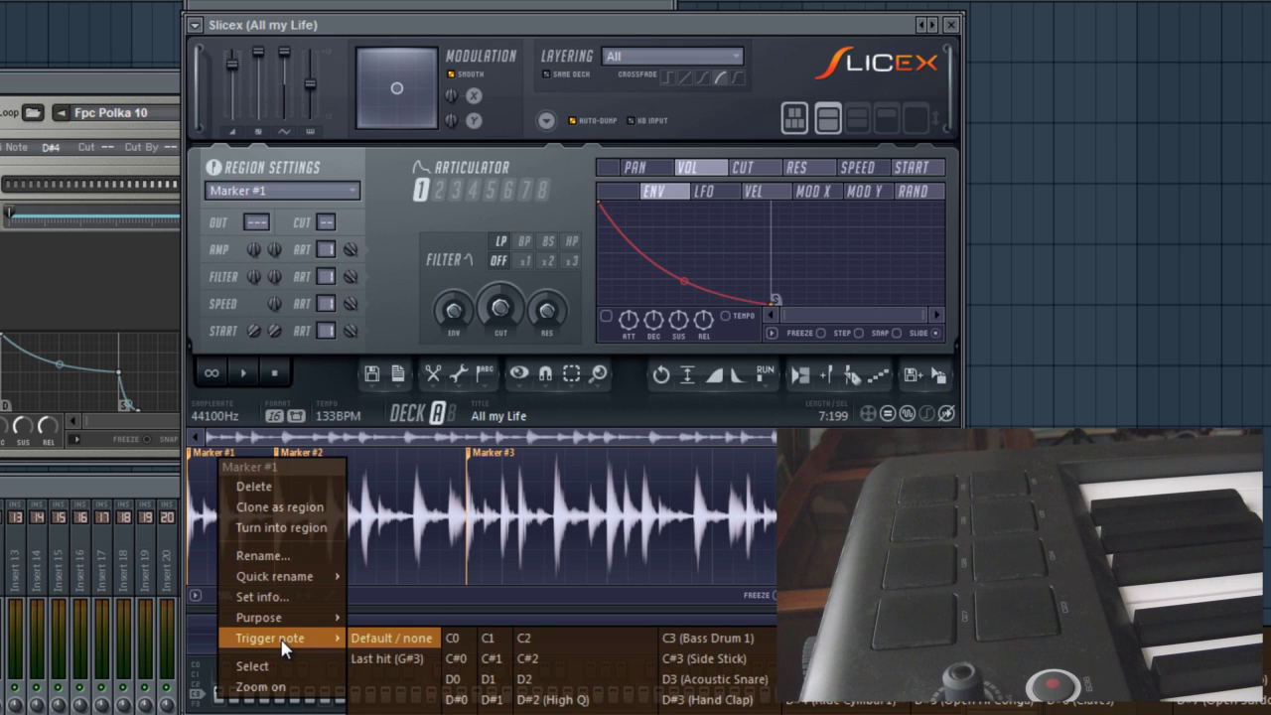
pyautogui.click(388, 663)
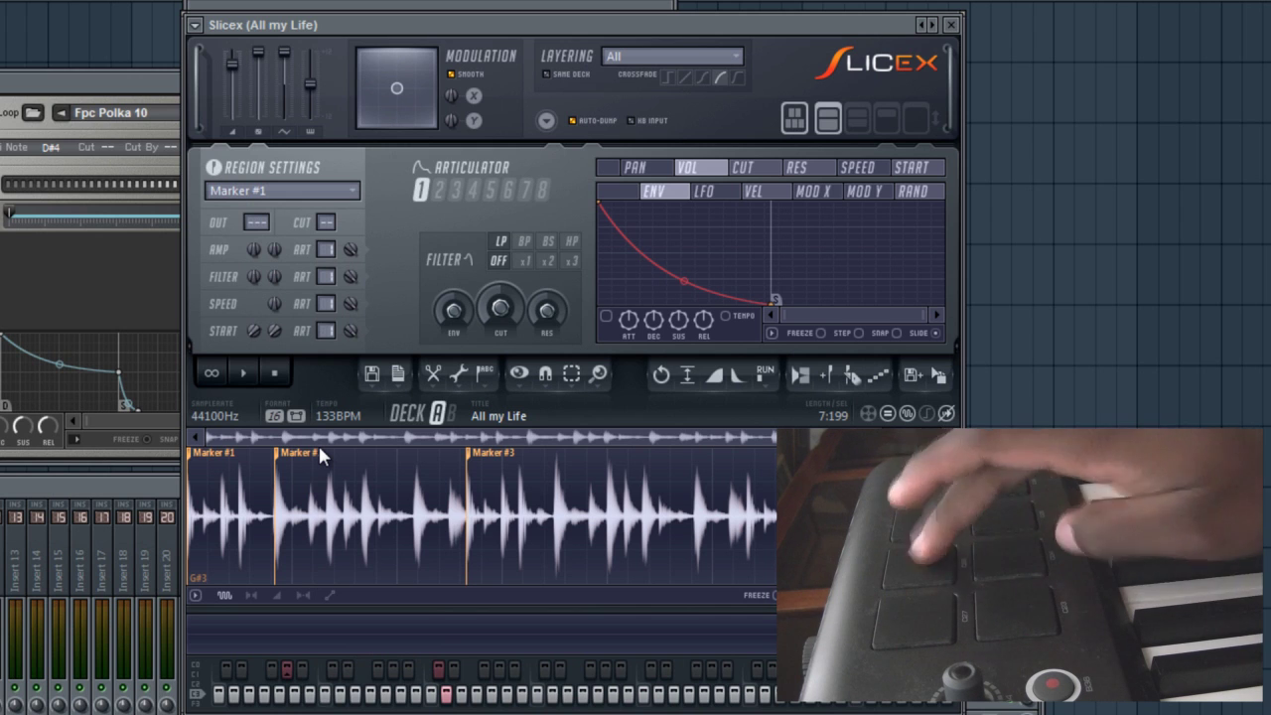
pyautogui.rightClick(320, 469)
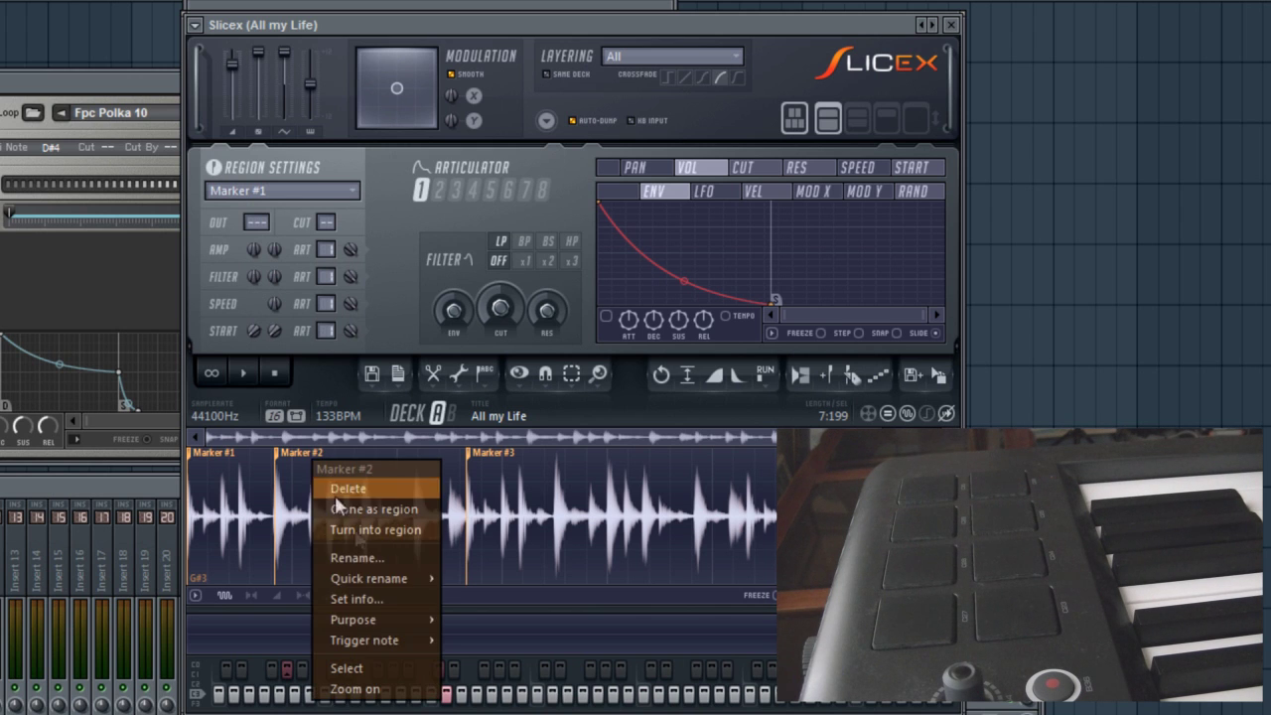
pyautogui.moveTo(381, 641)
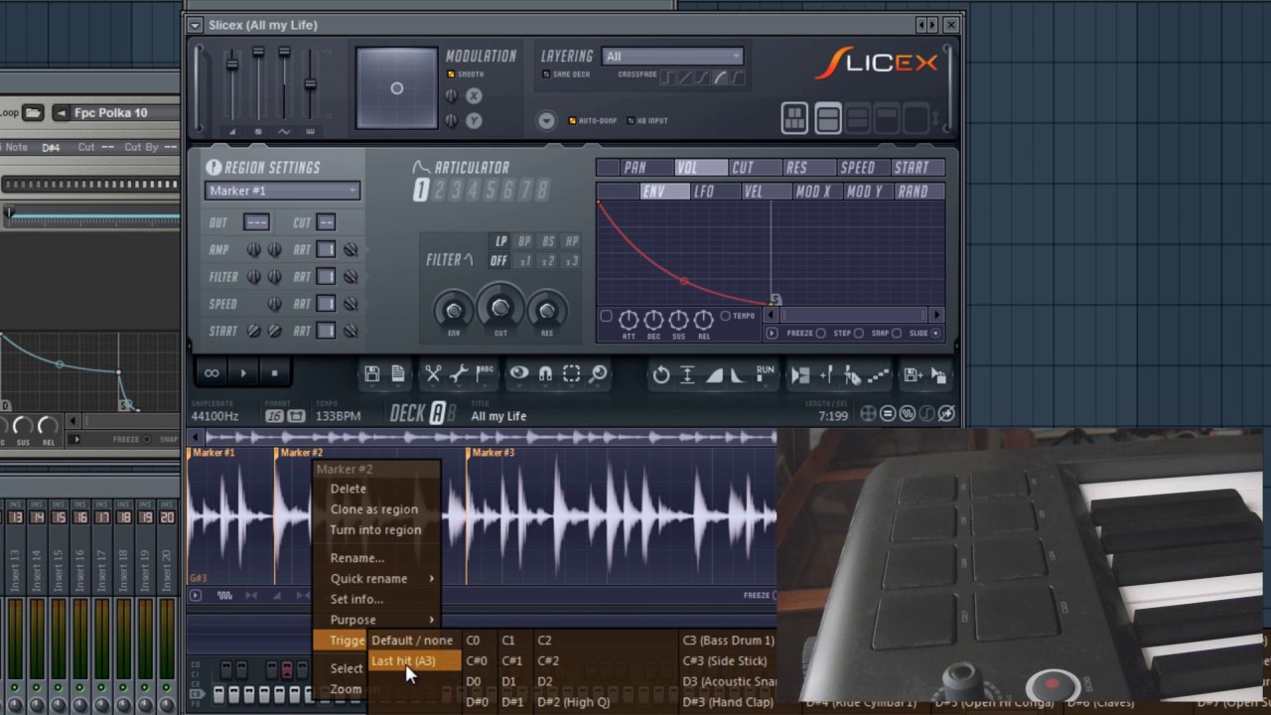
pyautogui.click(405, 663)
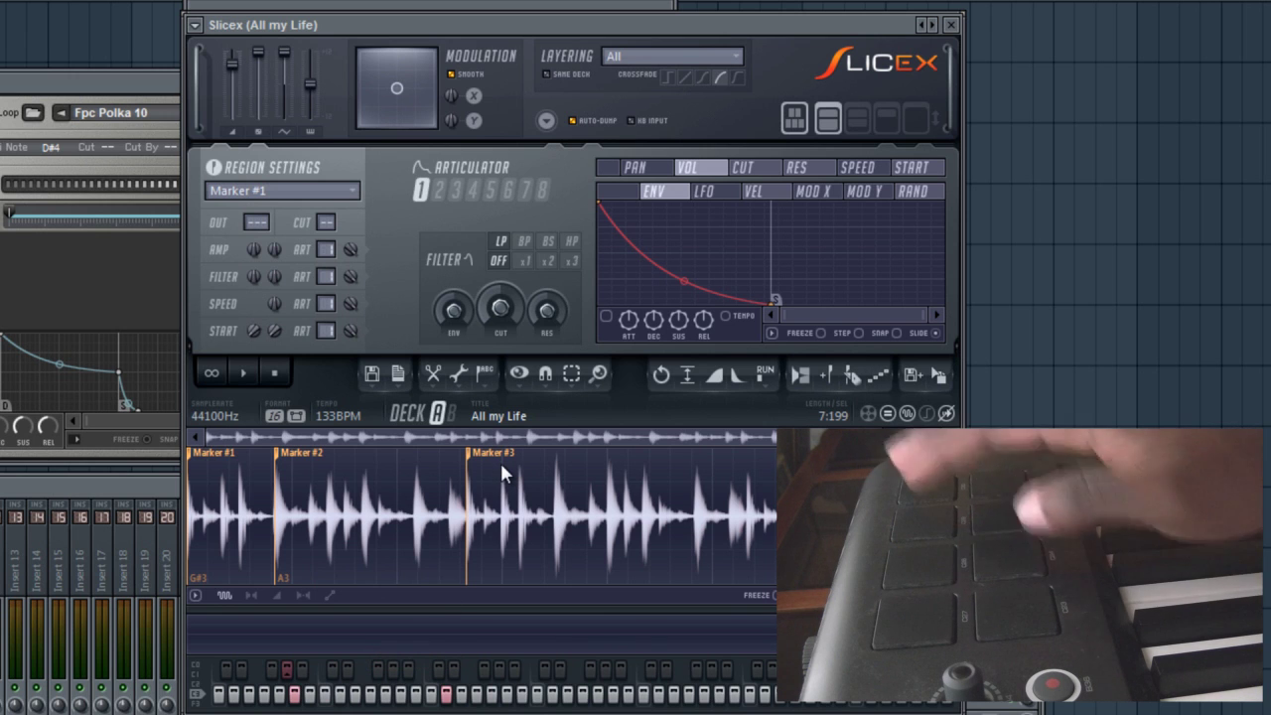
pyautogui.rightClick(506, 467)
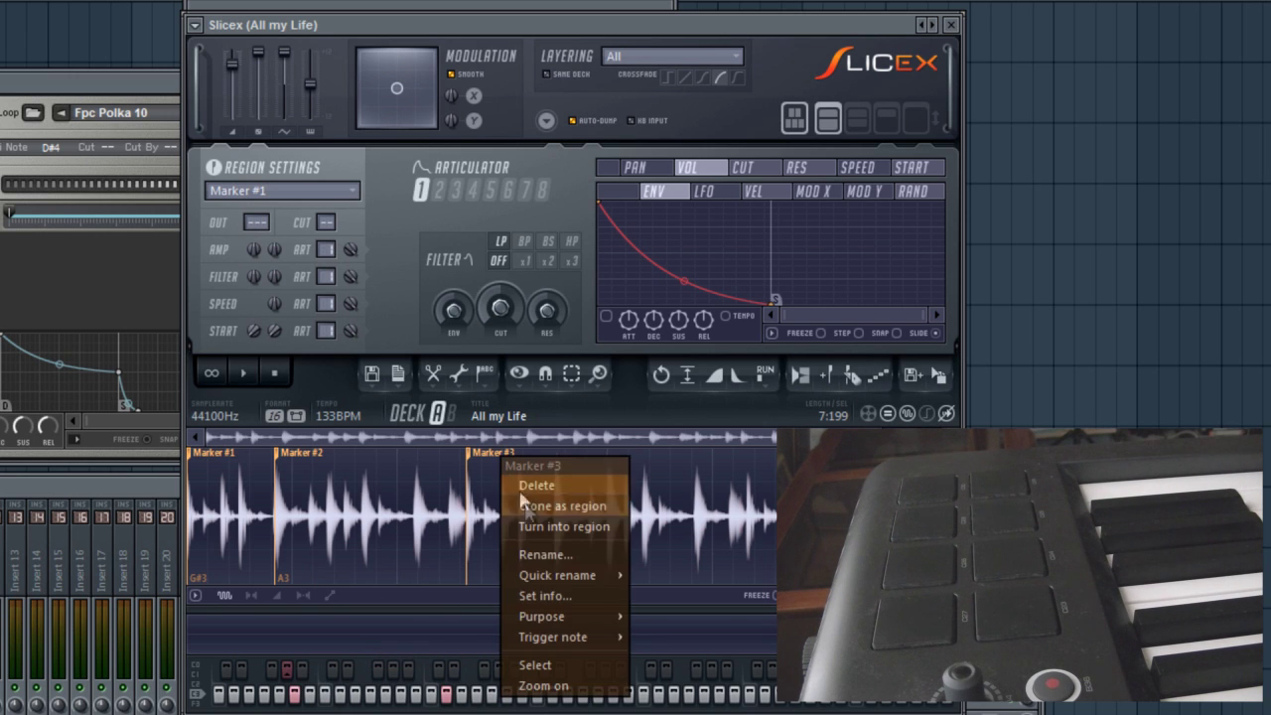
pyautogui.moveTo(579, 637)
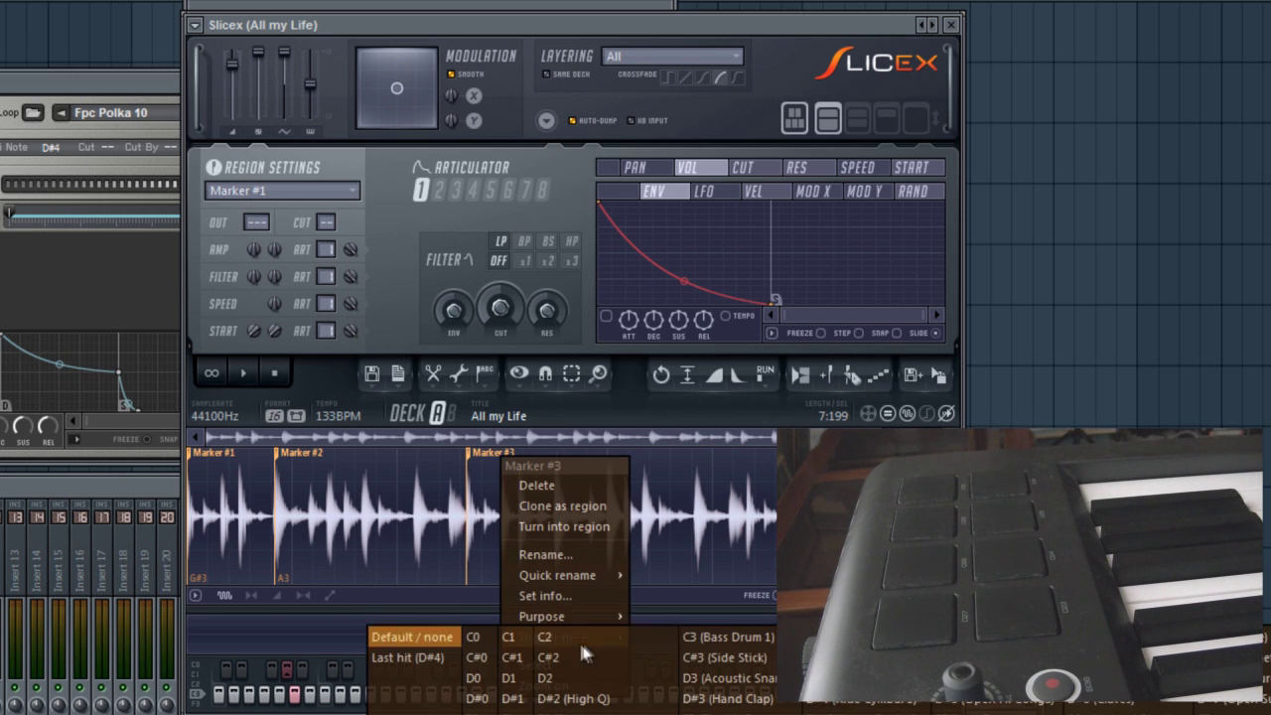
pyautogui.click(409, 658)
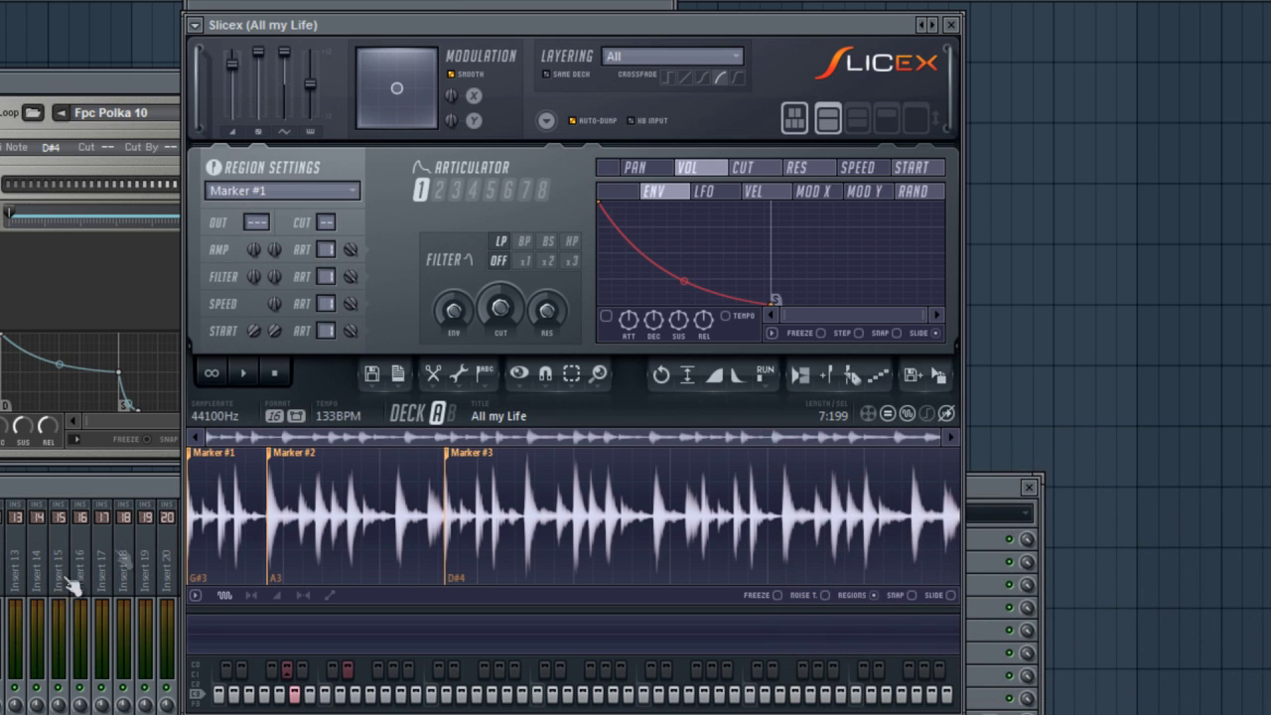
# Step: Delete the All my Life and DrumFPC channels from the Channel Rack
pyautogui.click(433, 3)
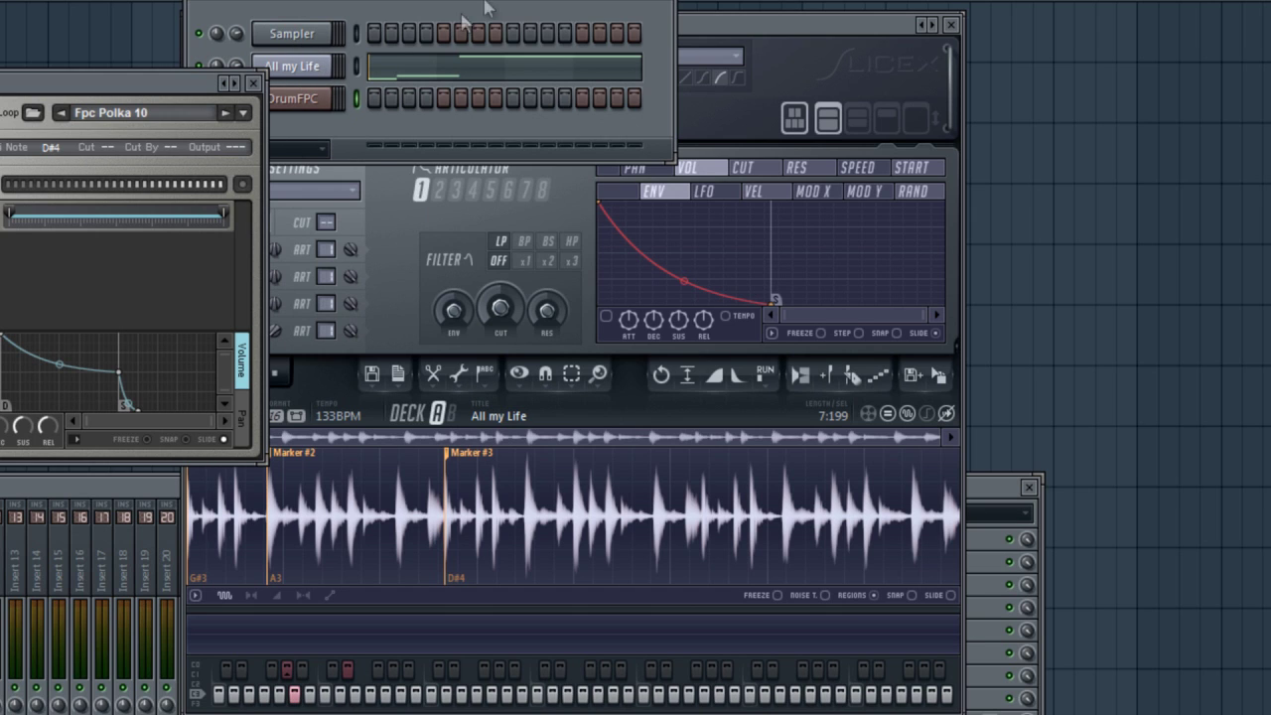
pyautogui.click(435, 10)
pyautogui.rightClick(309, 69)
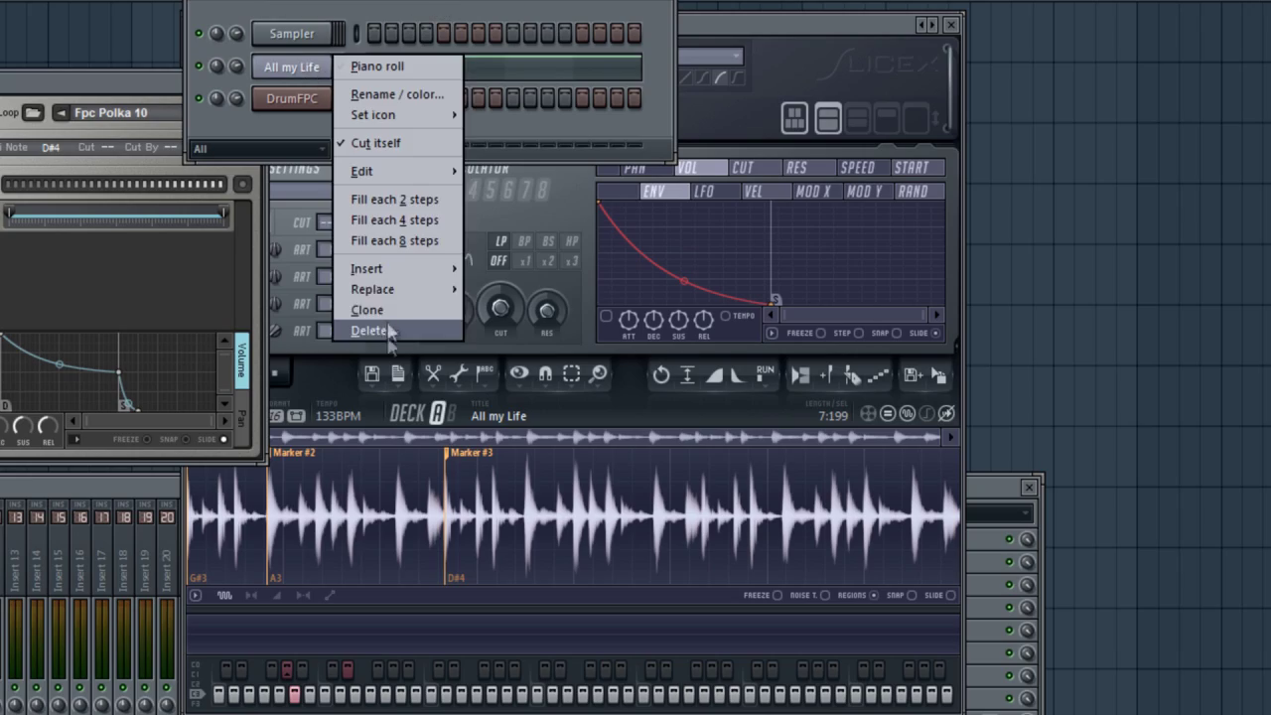
pyautogui.click(370, 329)
pyautogui.press('Return')
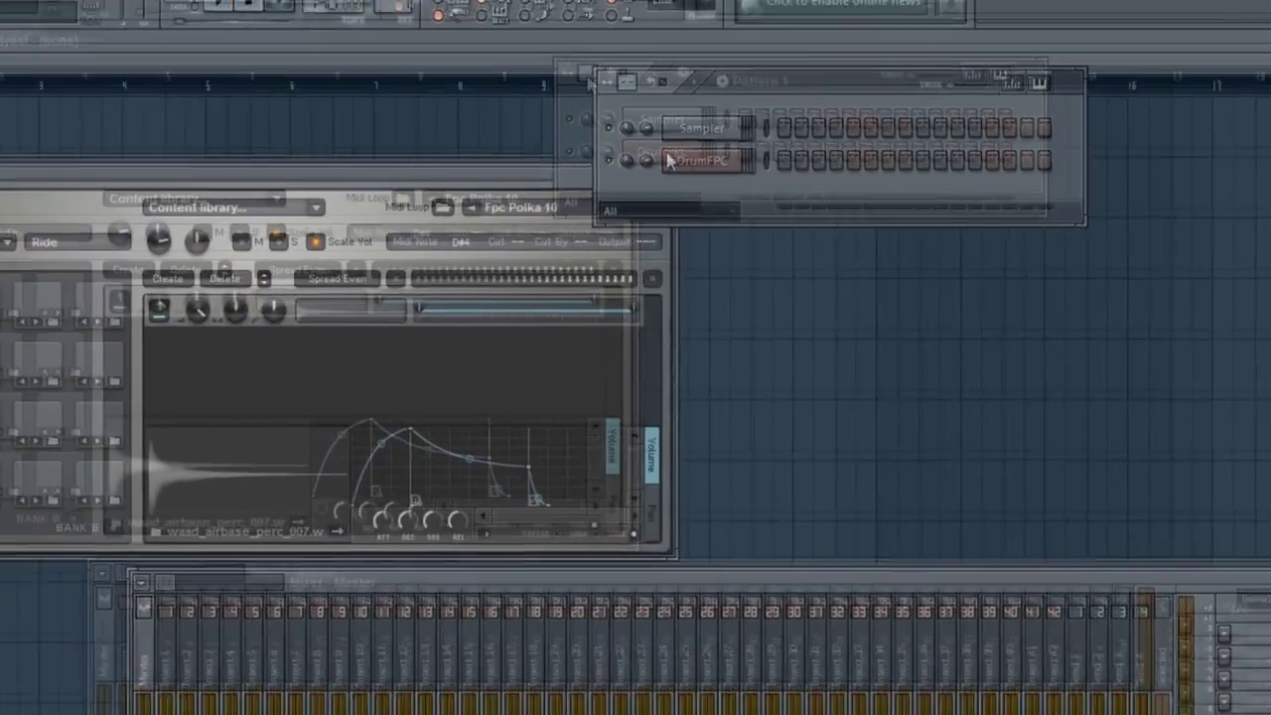
pyautogui.rightClick(298, 67)
pyautogui.click(983, 483)
pyautogui.press('Return')
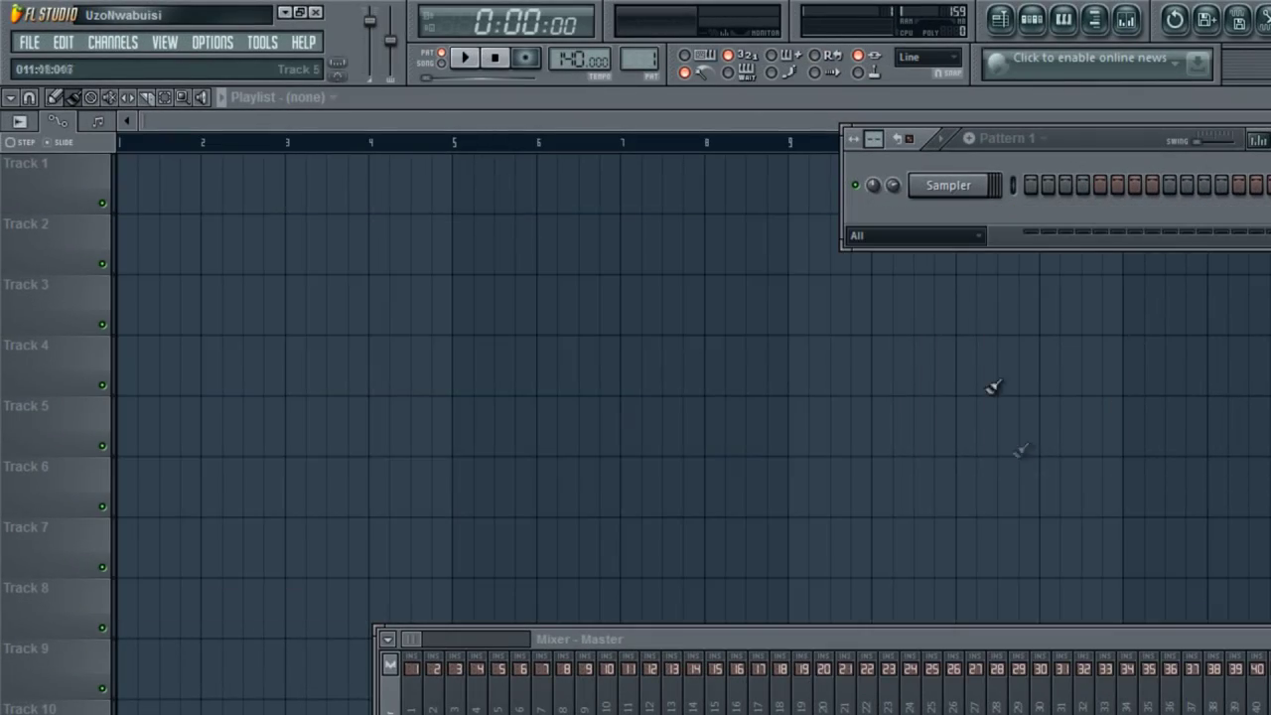
# Step: Load the BlankFPC preset from the Browser into a new channel
pyautogui.click(1094, 18)
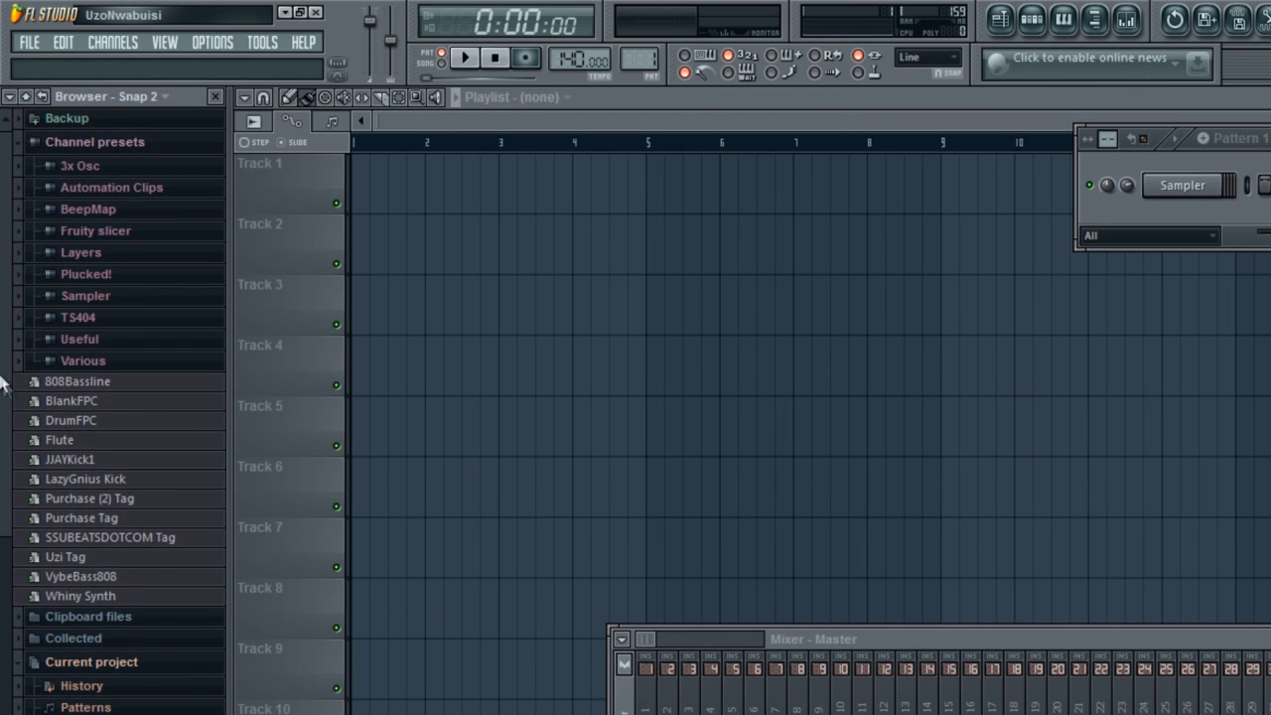
pyautogui.rightClick(79, 400)
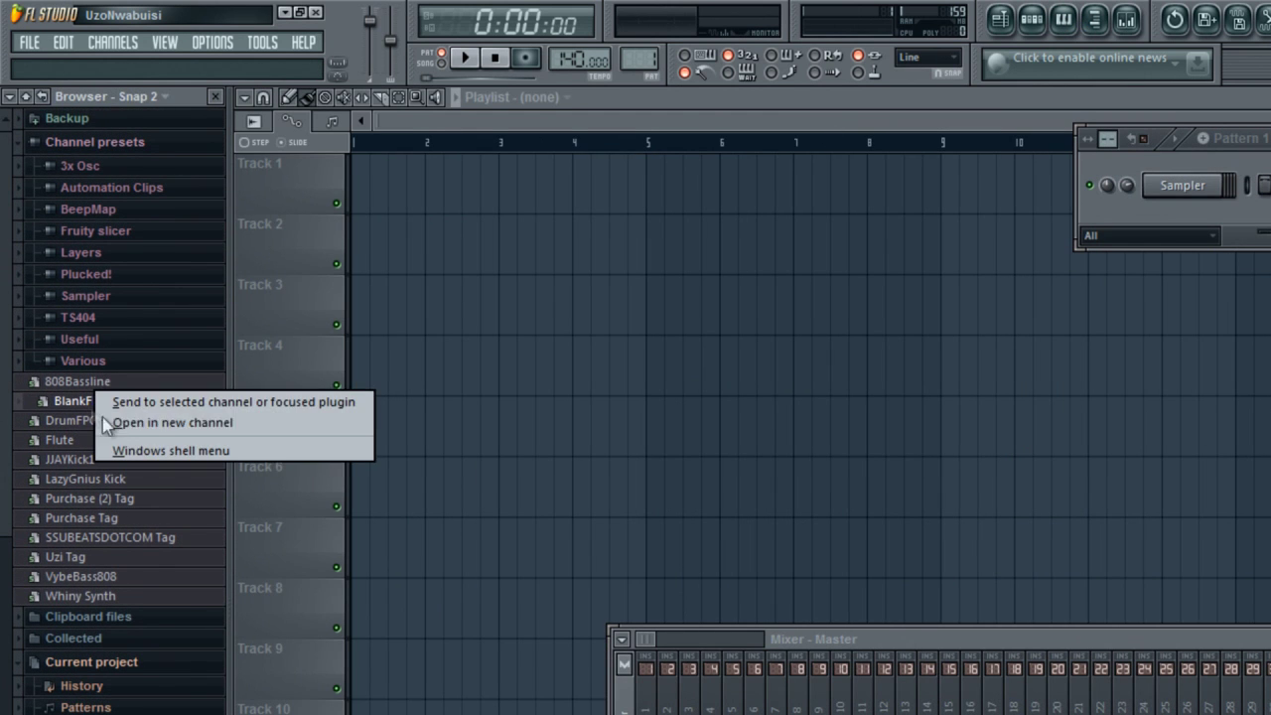
pyautogui.click(148, 423)
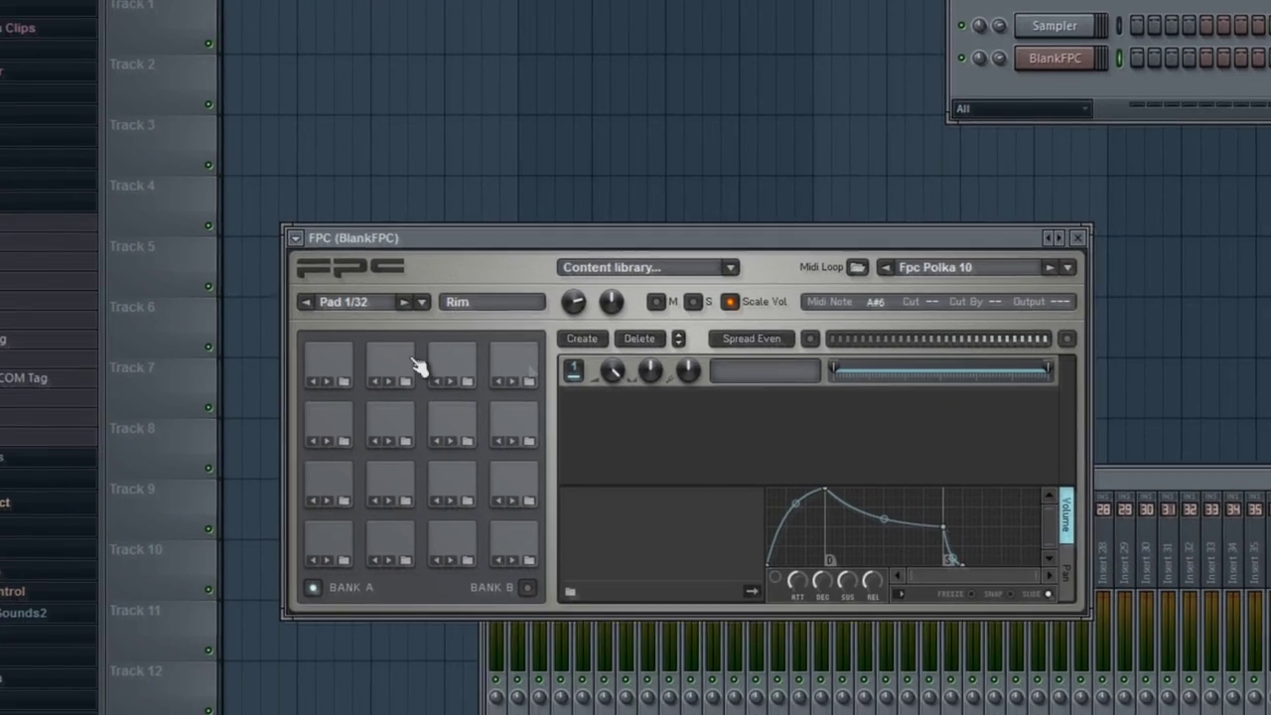
# Step: Check the notes of the Crash, Ride and Lo Tom pads in the BlankFPC kit
pyautogui.click(334, 361)
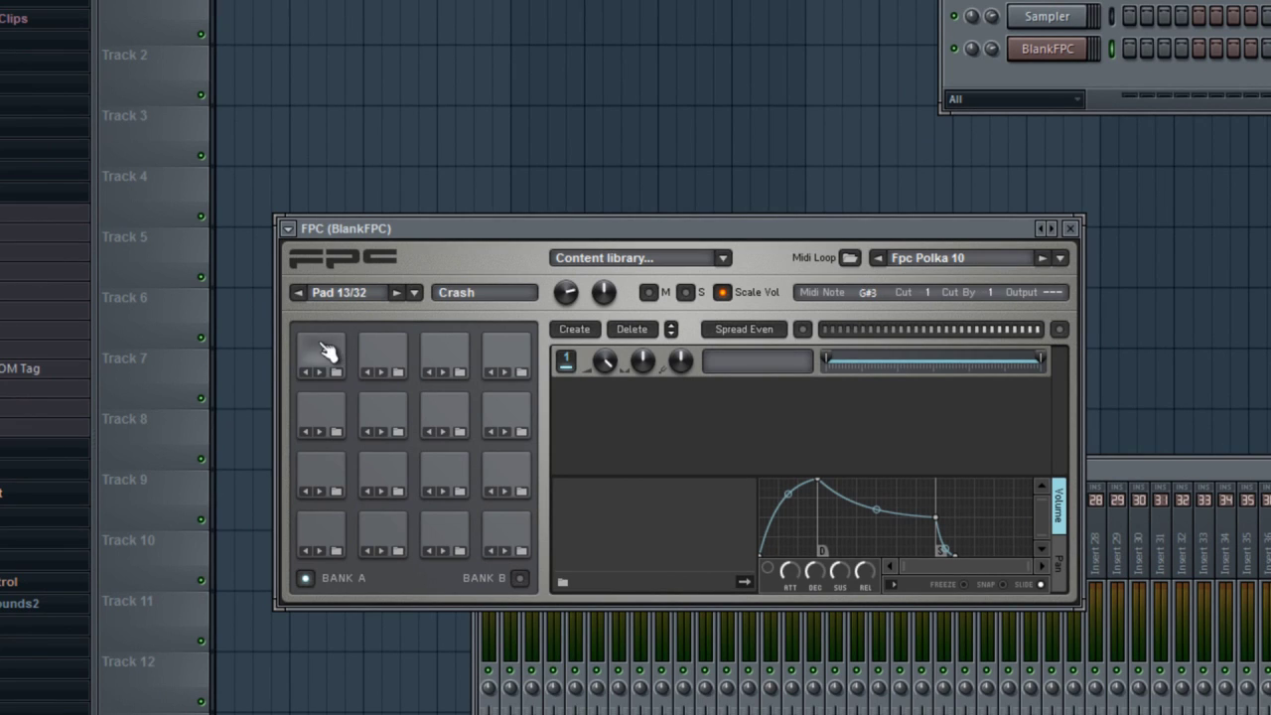
pyautogui.click(457, 364)
pyautogui.click(452, 415)
pyautogui.click(319, 375)
# Step: Drag sliced marker samples onto the Crash (Pad 13) and Splash (Pad 14) pads
pyautogui.scroll(-10, 46, 357)
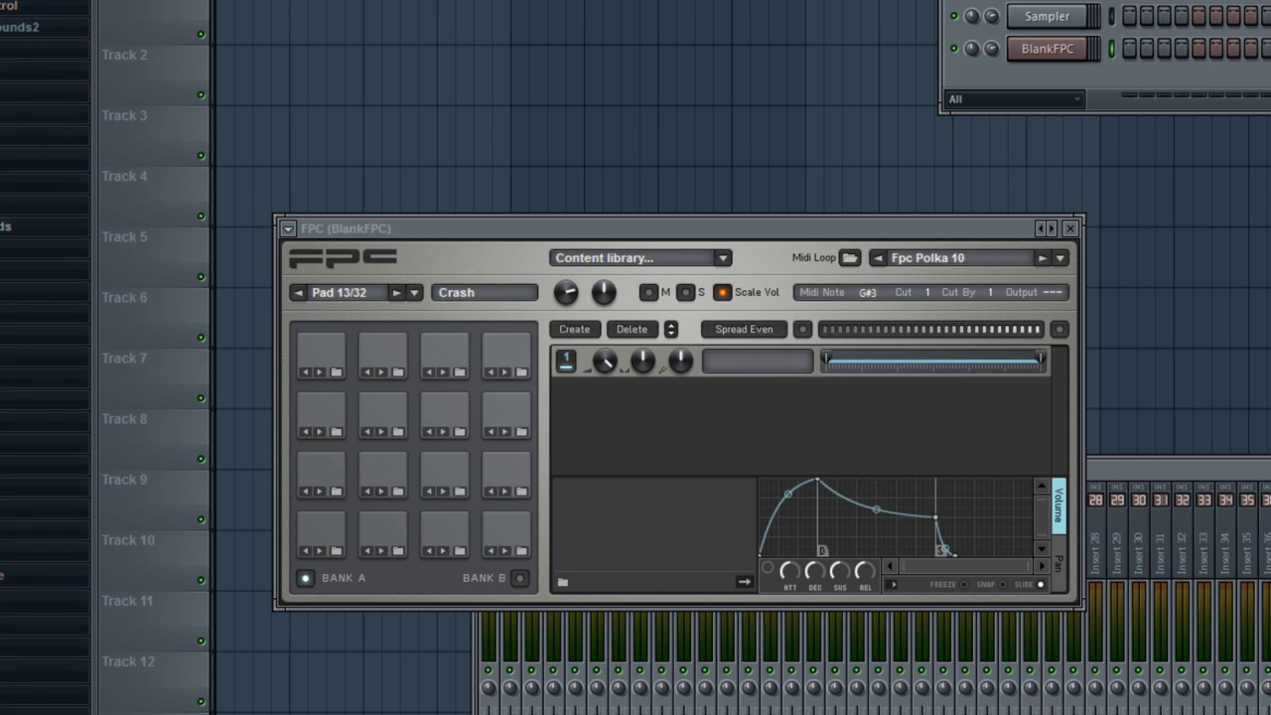
pyautogui.click(34, 282)
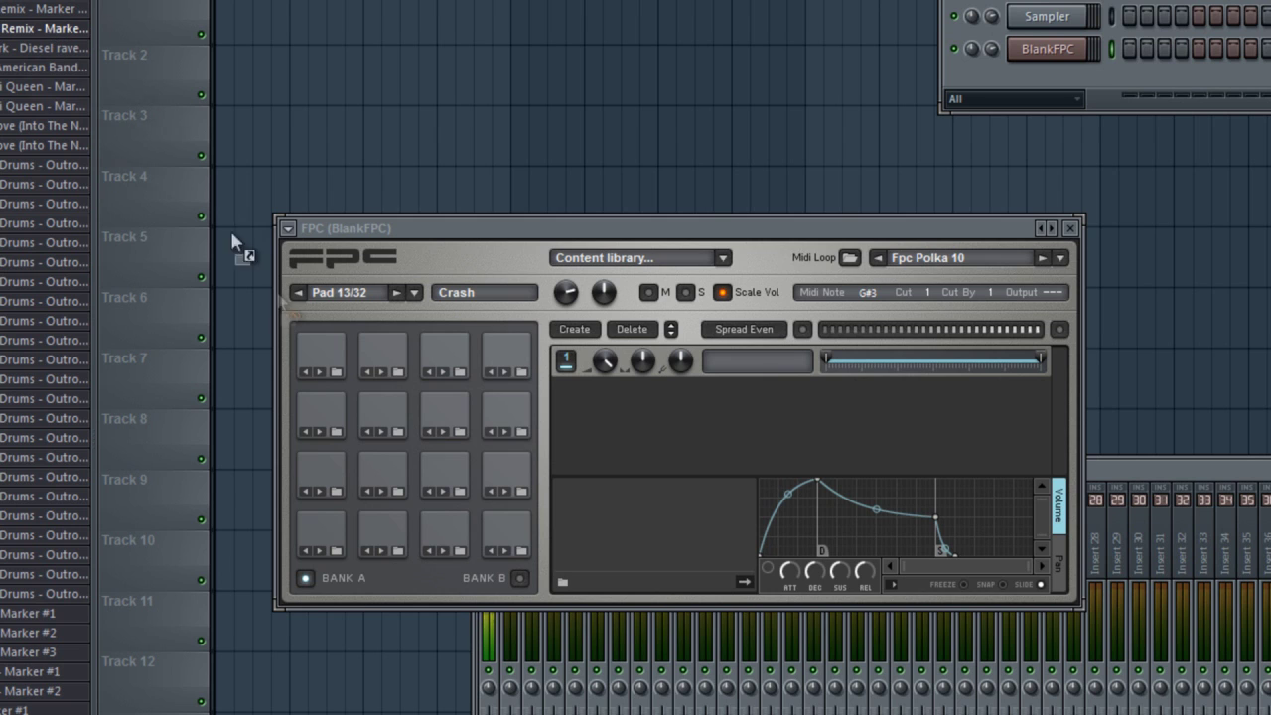
pyautogui.moveTo(231, 241); pyautogui.dragTo(320, 360)
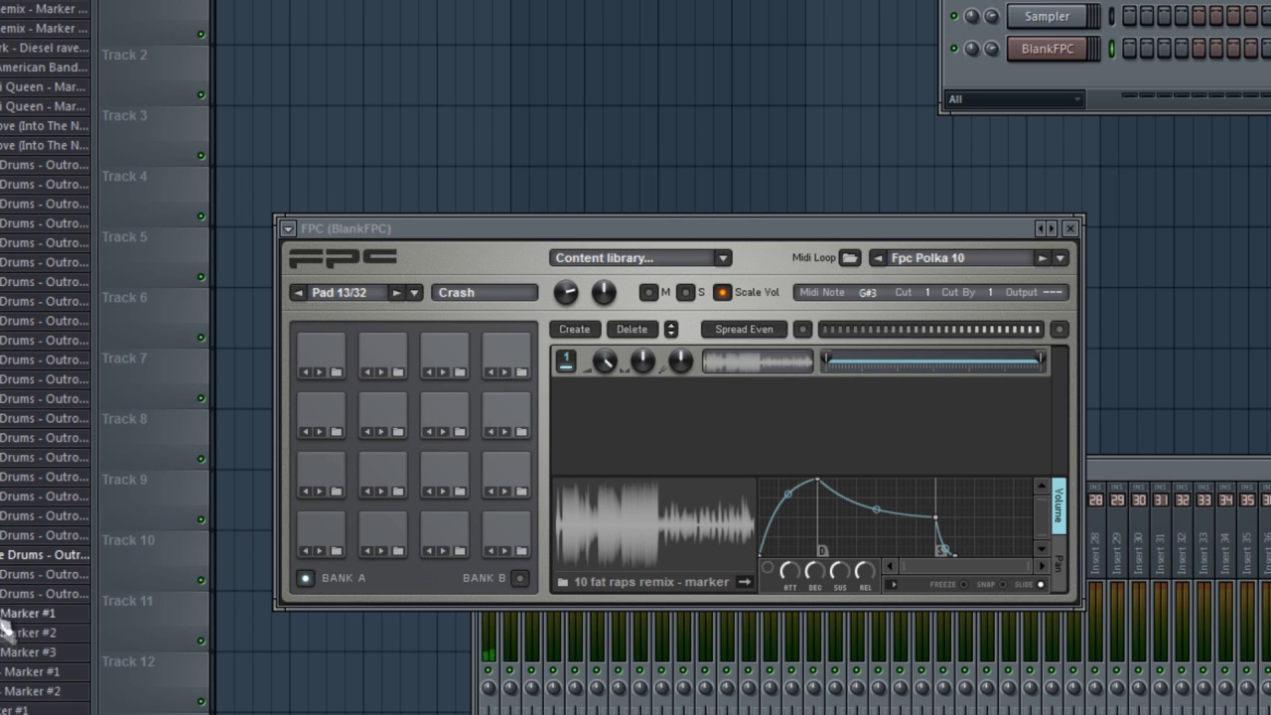
pyautogui.scroll(-5, 10, 695)
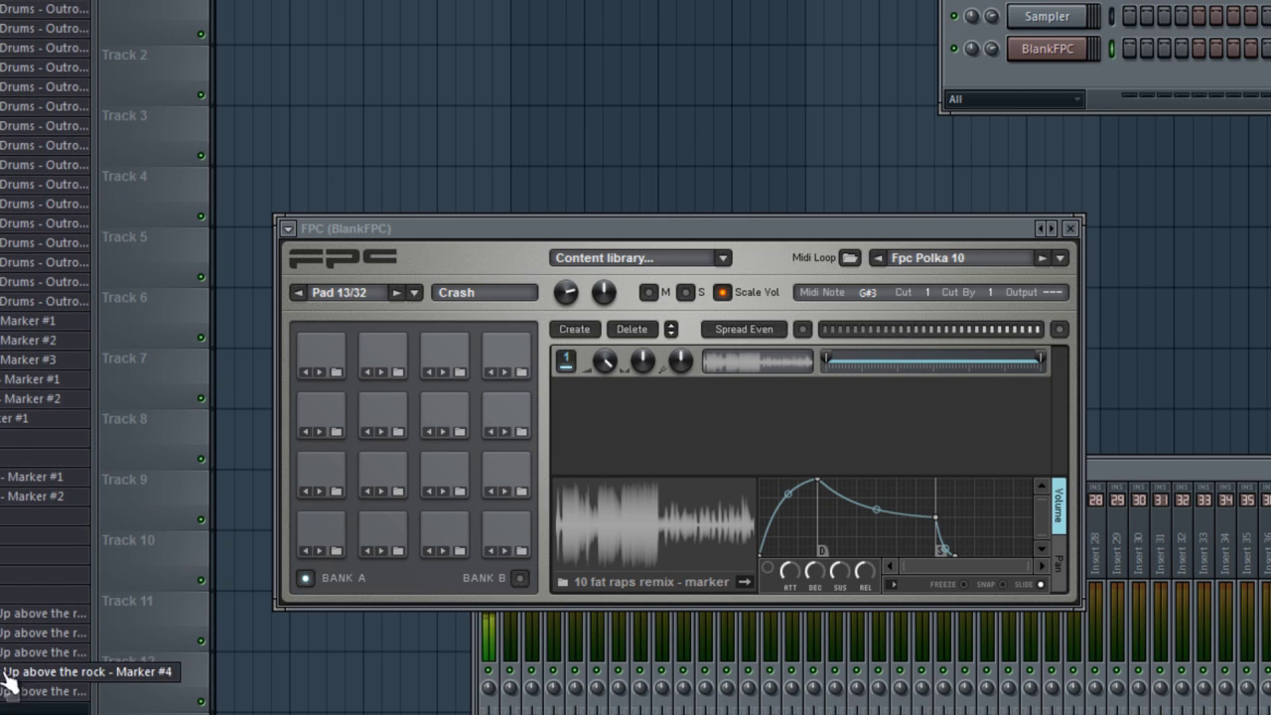
pyautogui.moveTo(45, 660)
pyautogui.mouseDown()
pyautogui.moveTo(331, 406)
pyautogui.moveTo(398, 377)
pyautogui.moveTo(385, 362)
pyautogui.mouseUp()
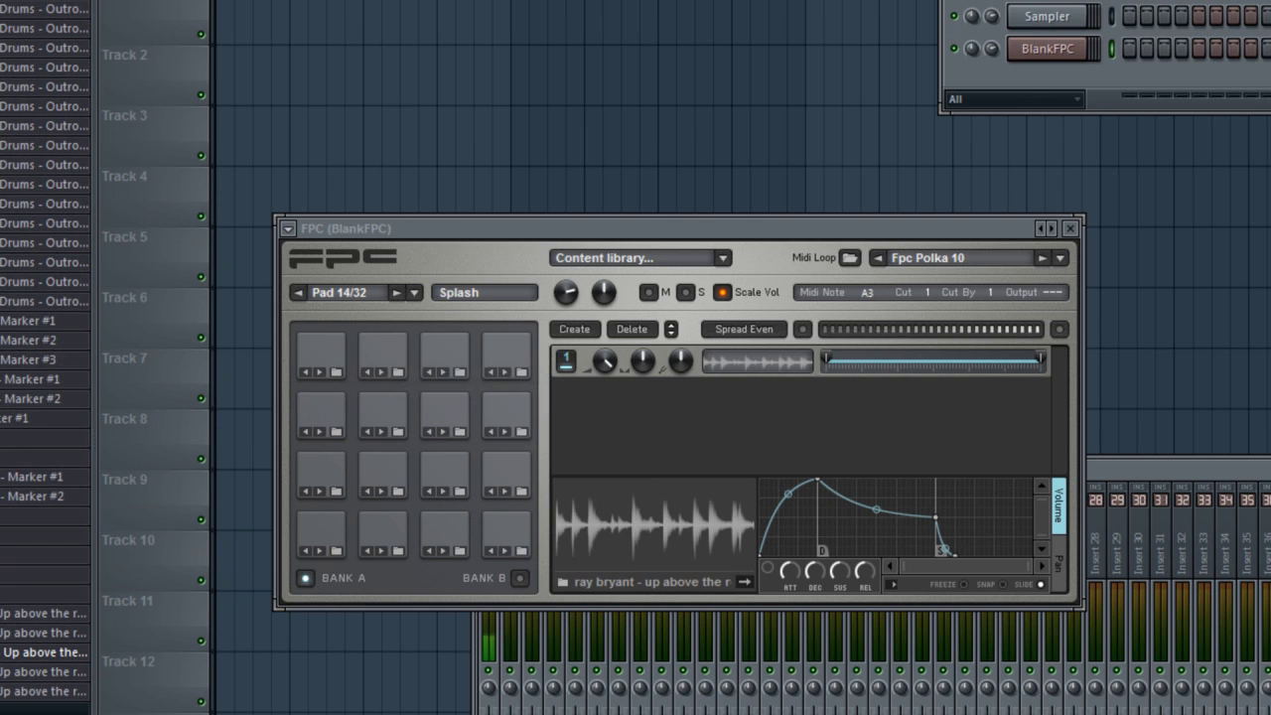
pyautogui.click(462, 409)
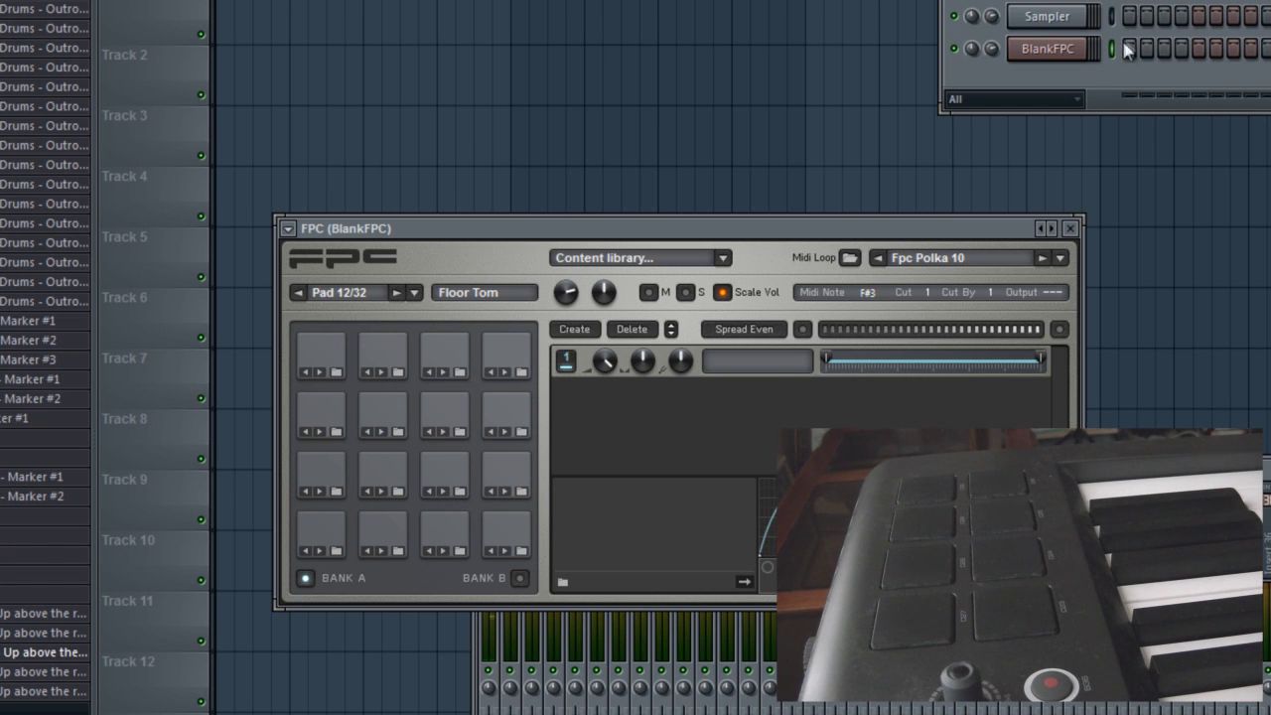
pyautogui.rightClick(1067, 55)
# Step: Delete the BlankFPC channel, leaving only Sampler, and collapse the Personal Sounds and Channel presets folders
pyautogui.click(1176, 313)
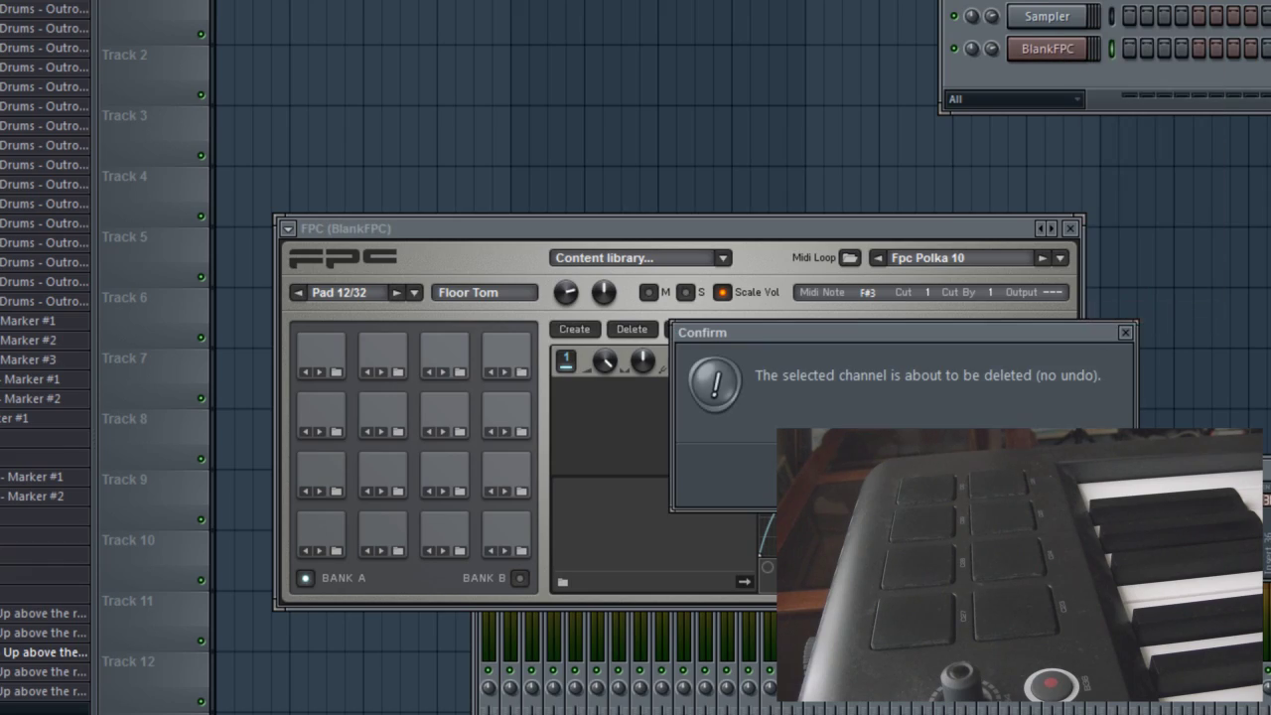
pyautogui.press('Return')
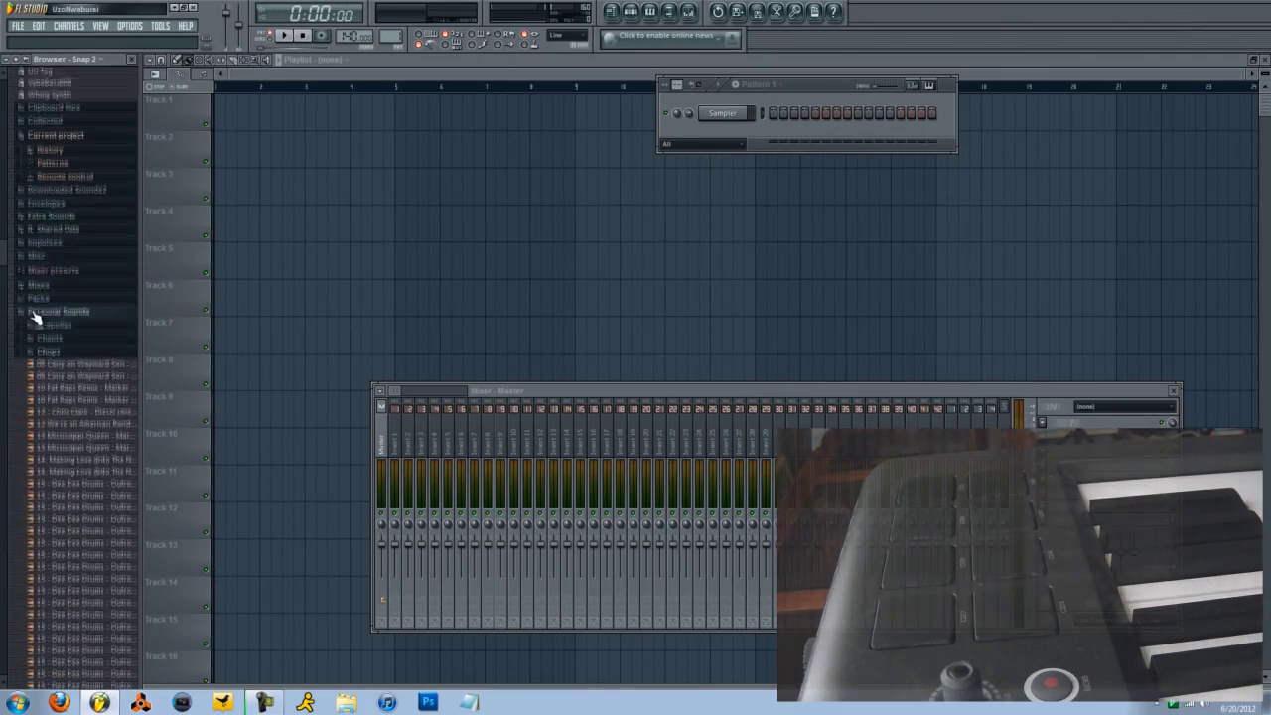
pyautogui.click(55, 312)
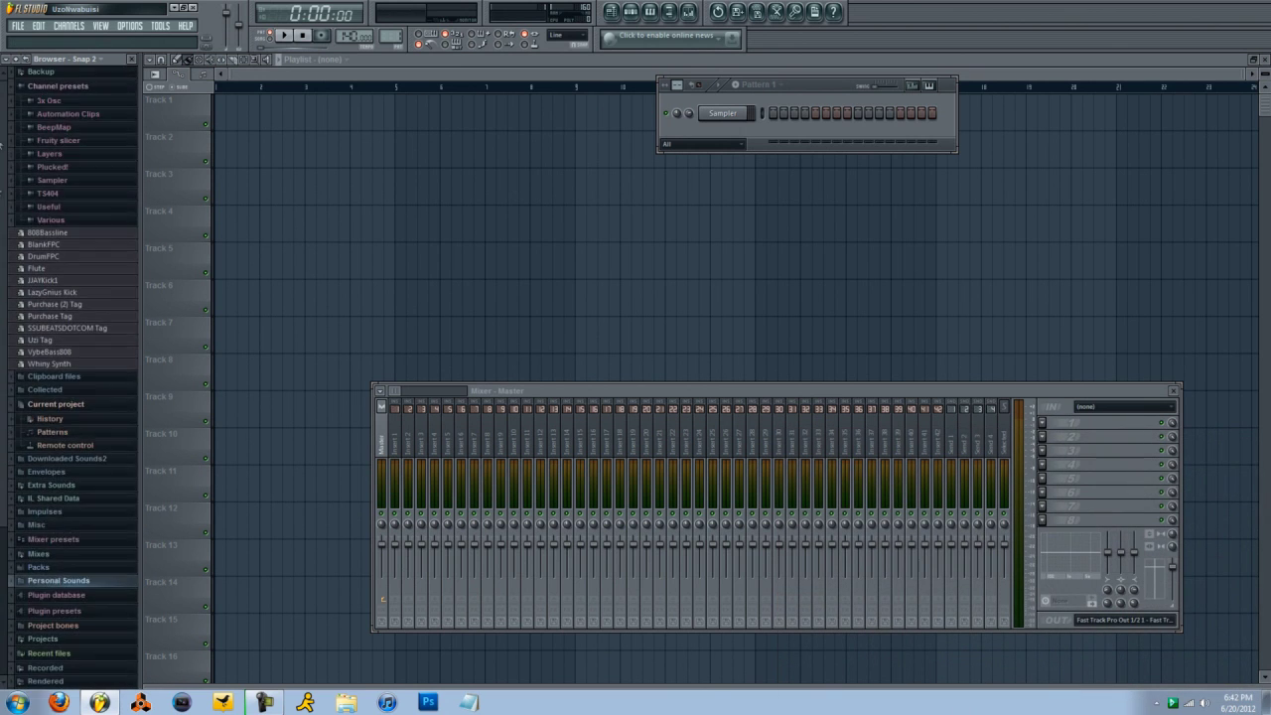
pyautogui.scroll(-2, 113, 99)
pyautogui.scroll(2, 99, 125)
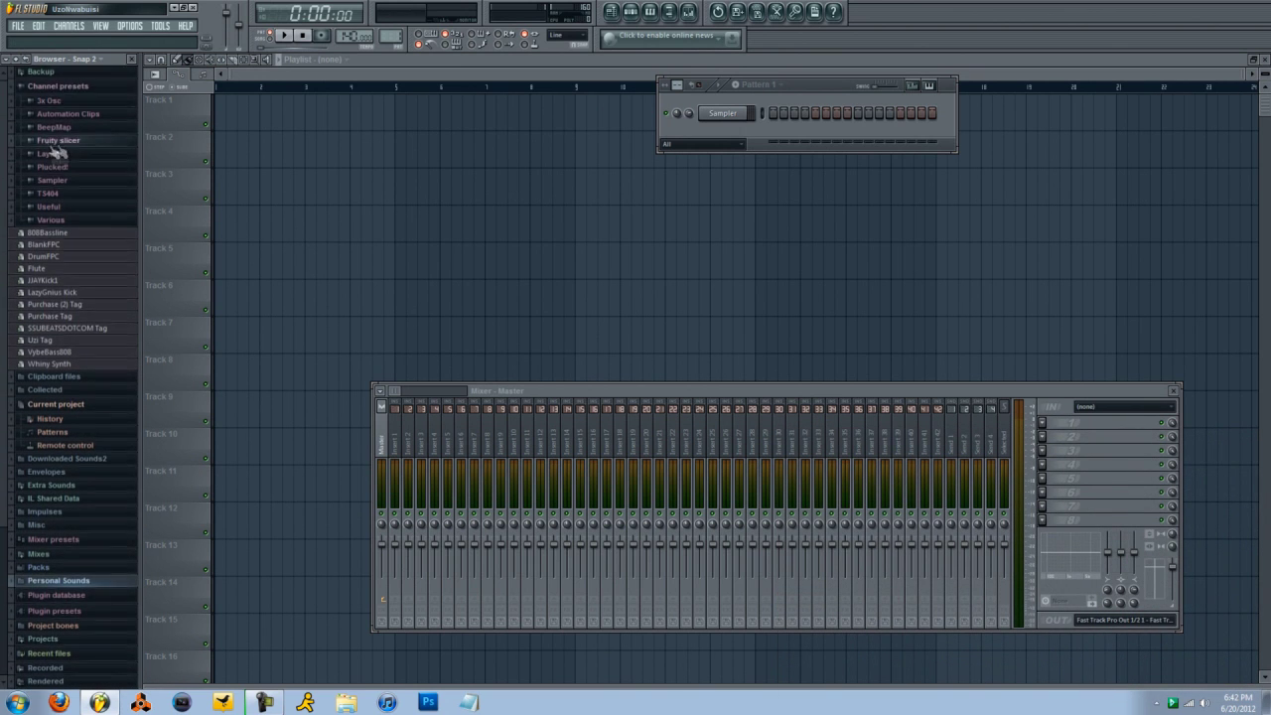
pyautogui.click(56, 87)
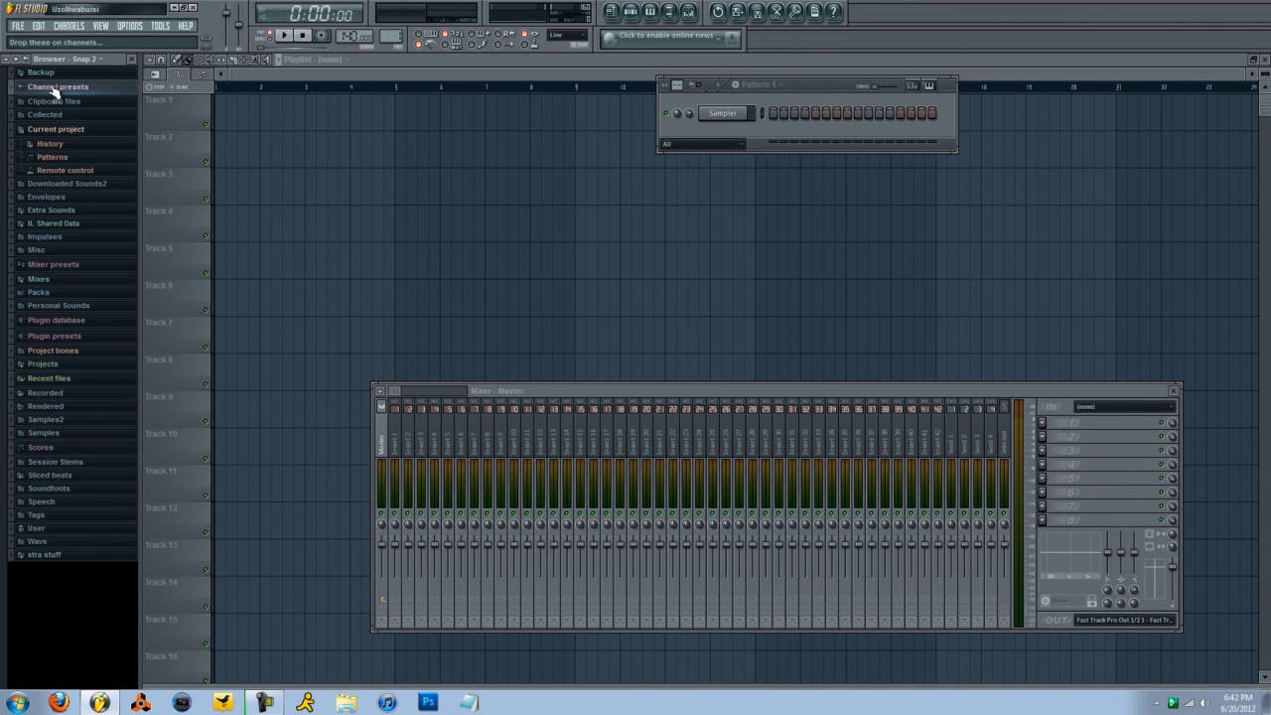